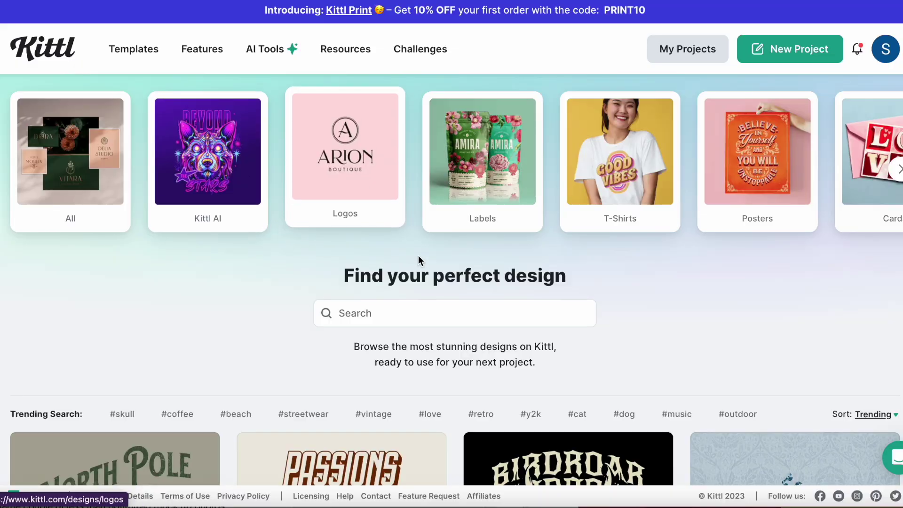
# - Filter the design gallery by the #skull tag and browse the skull designs
pyautogui.scroll(-4, 645, 347)
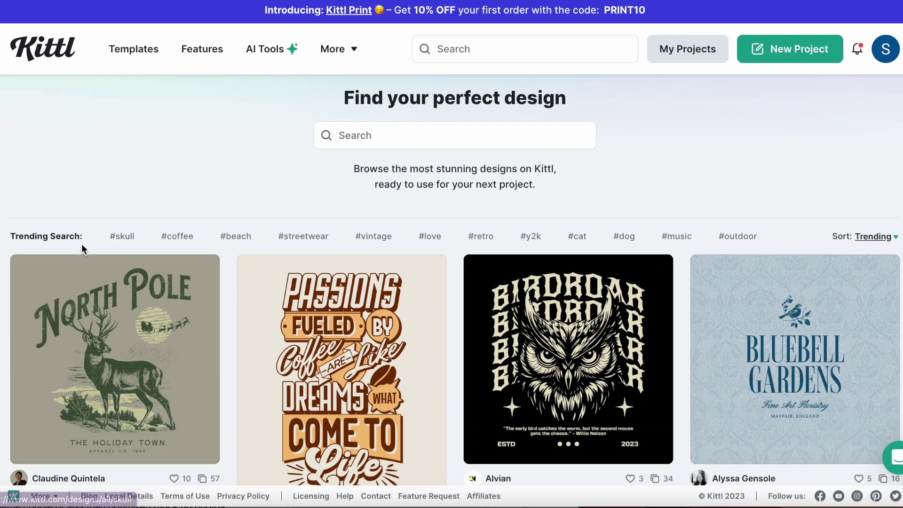
pyautogui.click(132, 240)
pyautogui.scroll(-4, 180, 274)
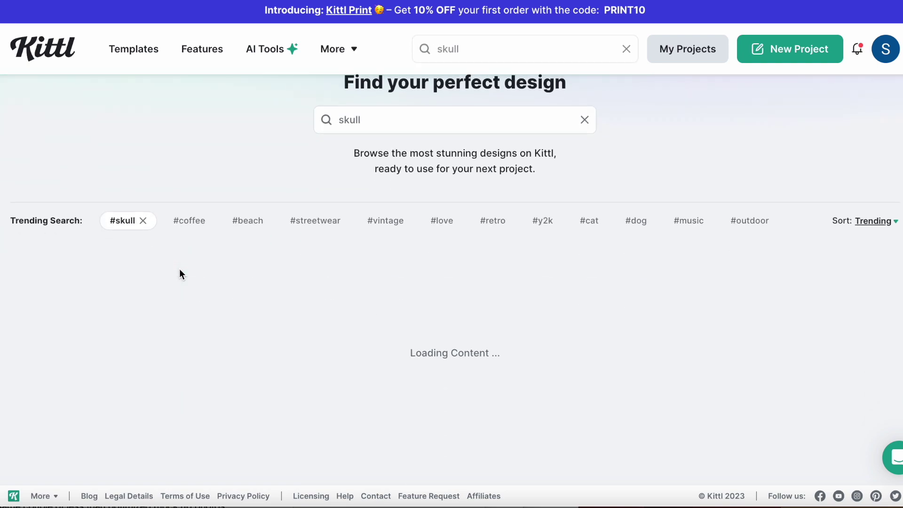
pyautogui.scroll(-2, 180, 275)
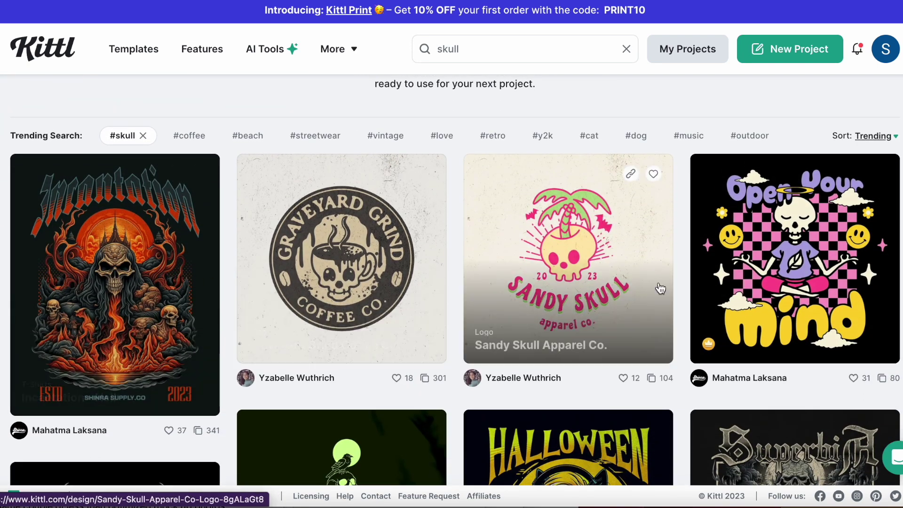
pyautogui.scroll(-6, 630, 373)
pyautogui.scroll(-13, 635, 374)
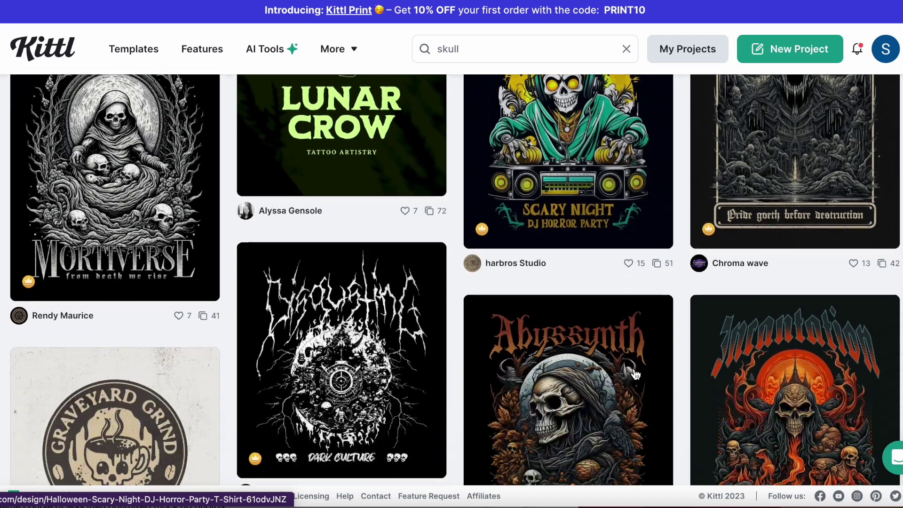
pyautogui.scroll(20, 635, 373)
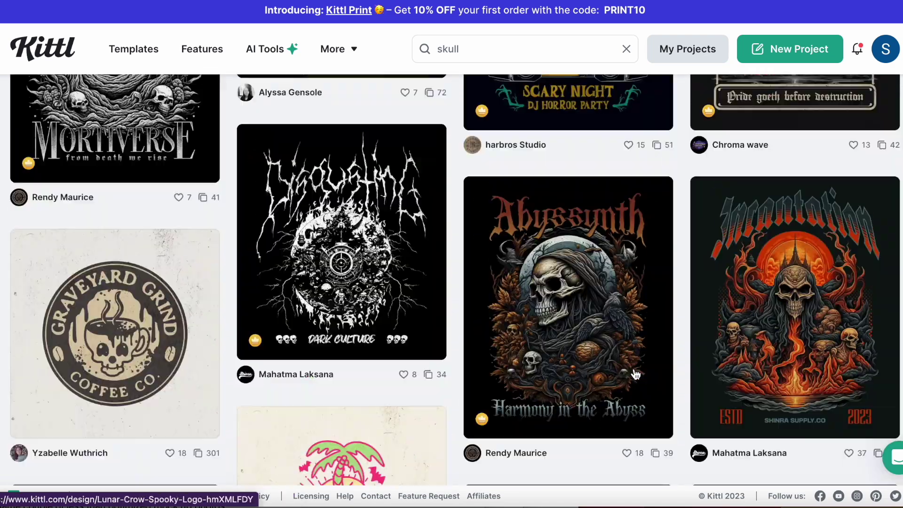
pyautogui.scroll(-3, 635, 374)
pyautogui.scroll(-2, 636, 375)
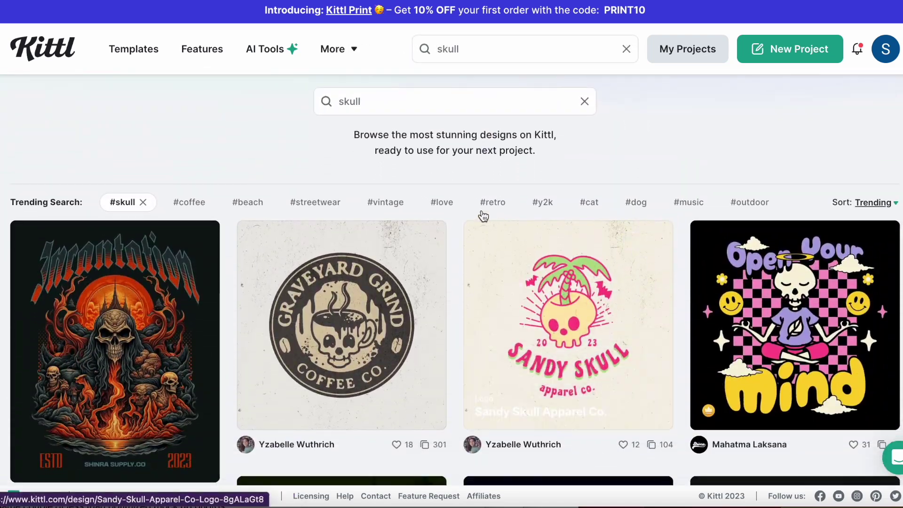
# - Switch to the #retro tag and browse designs like St Nick and Nostalgic Car
pyautogui.click(489, 203)
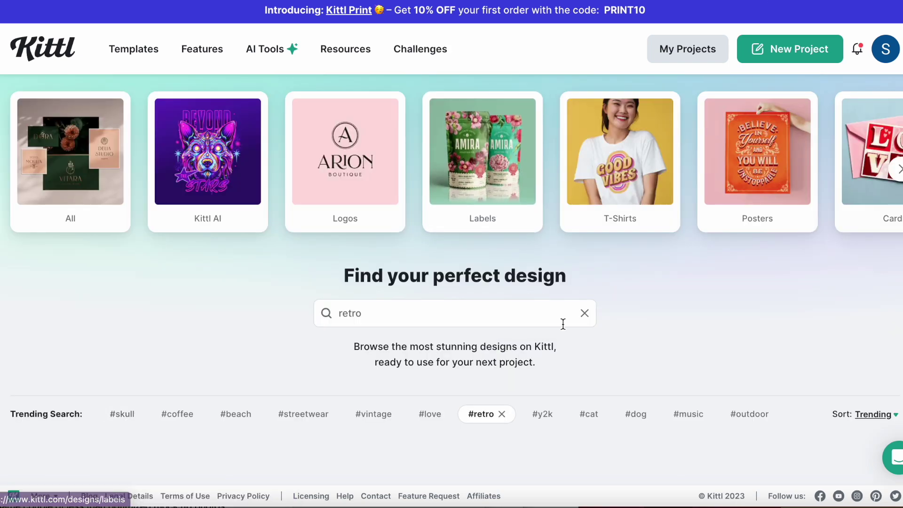
pyautogui.scroll(-4, 576, 368)
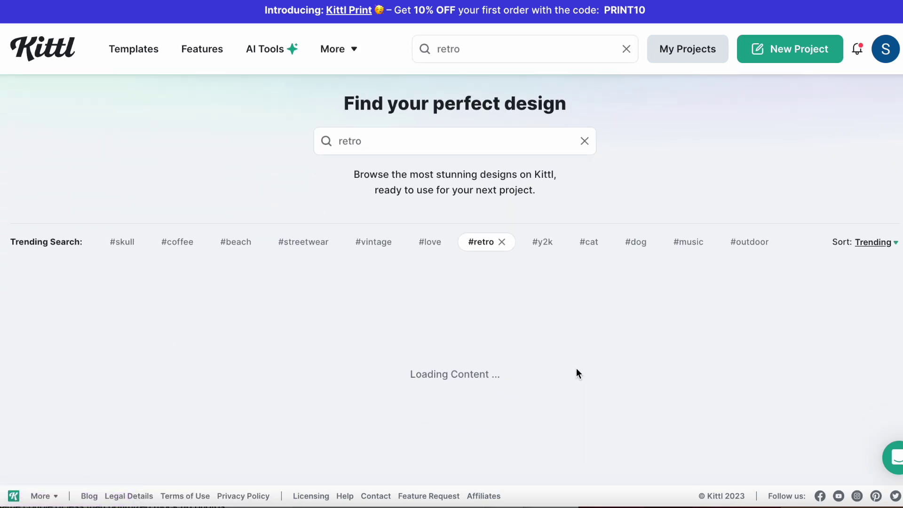
pyautogui.scroll(-5, 576, 368)
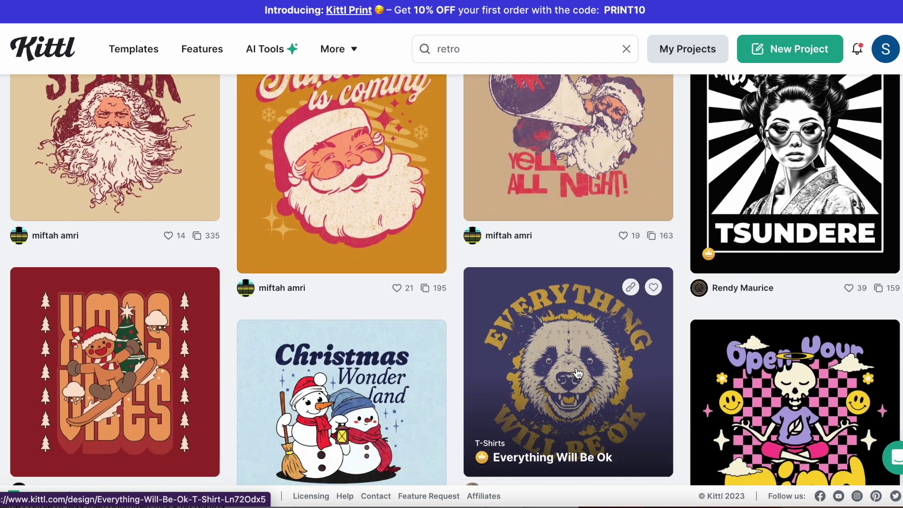
pyautogui.scroll(-10, 577, 373)
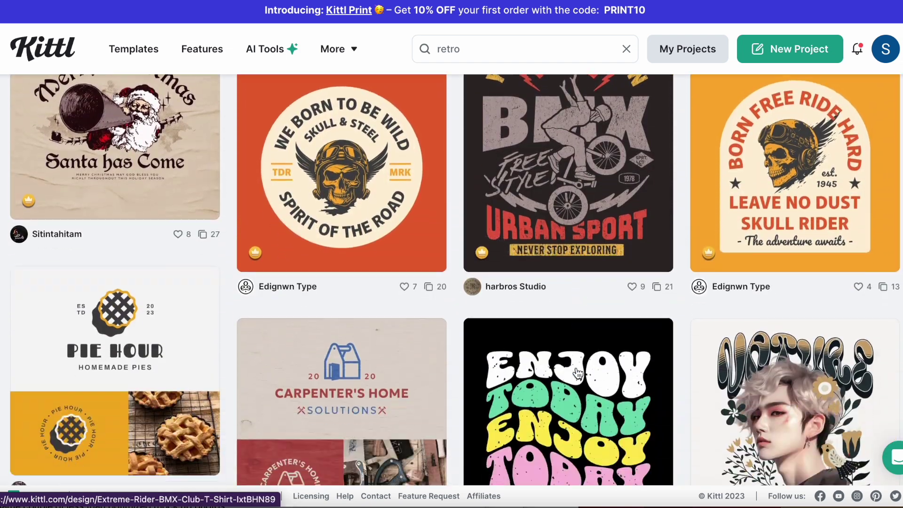
pyautogui.scroll(-10, 578, 373)
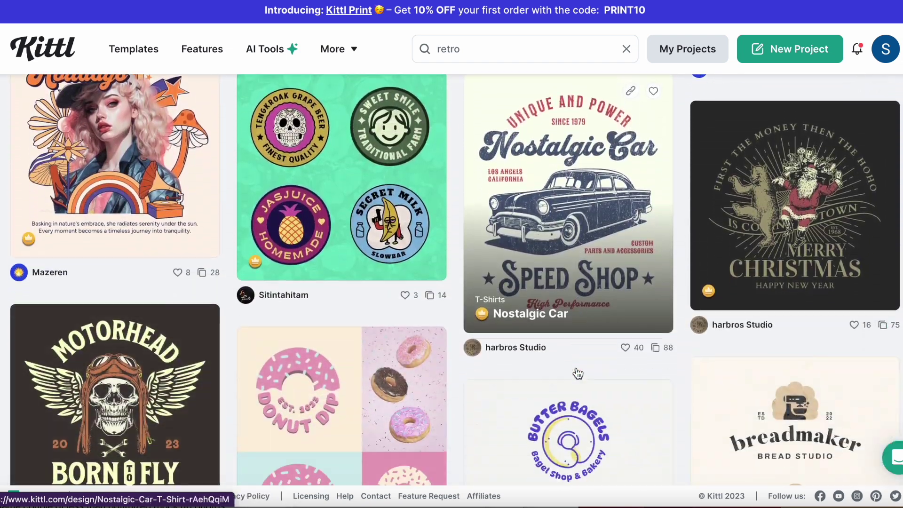
pyautogui.scroll(-10, 577, 373)
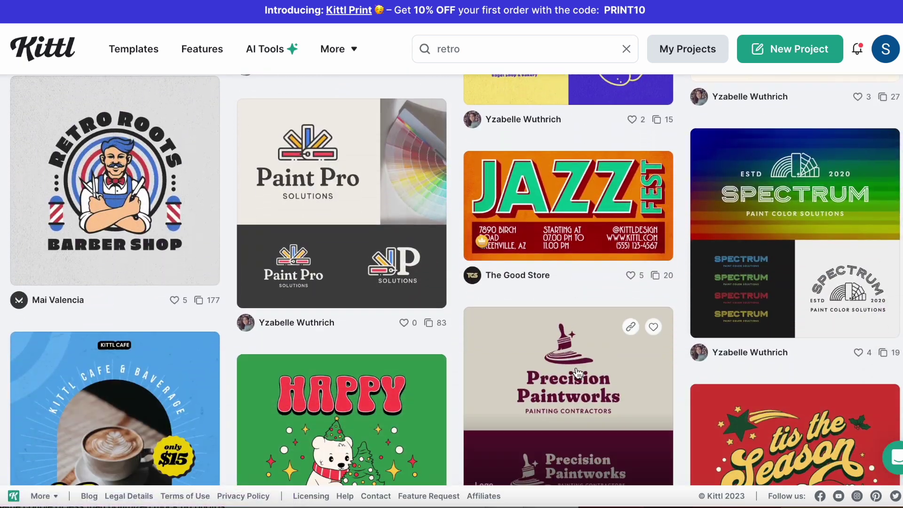
pyautogui.scroll(20, 578, 373)
pyautogui.scroll(-3, 578, 373)
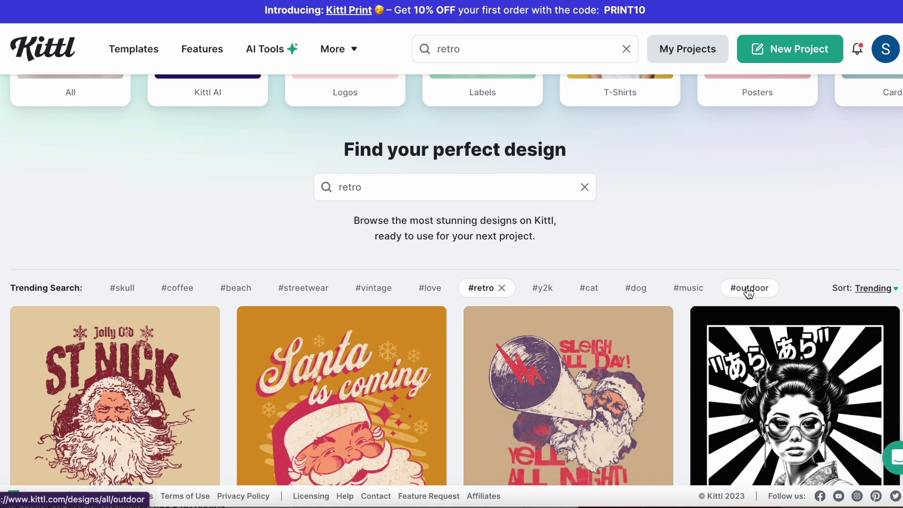
# - Filter by #dog and open the Cute Merry Christmas template in the editor
pyautogui.click(641, 292)
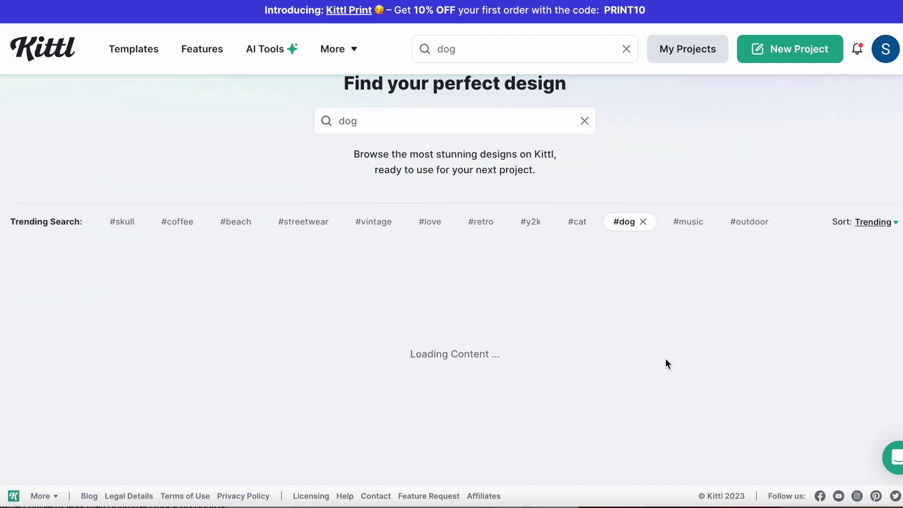
pyautogui.scroll(-5, 665, 363)
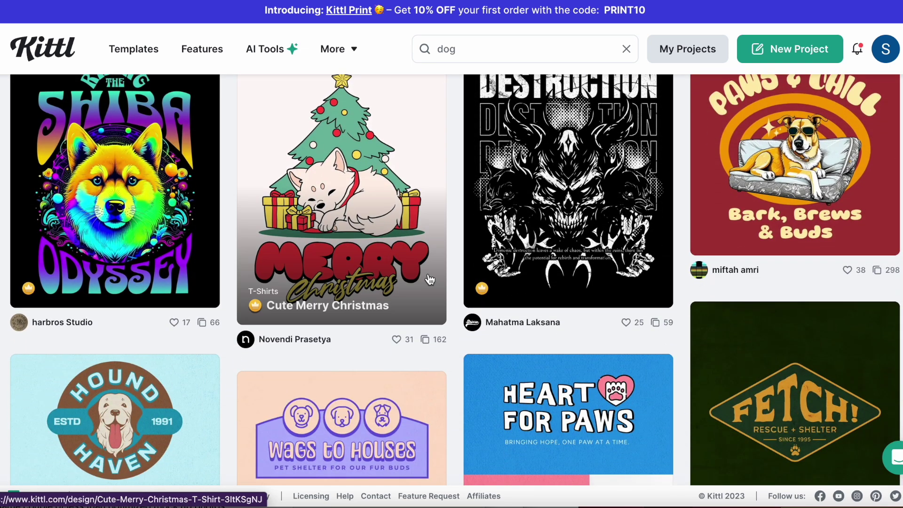
pyautogui.click(357, 267)
pyautogui.scroll(-3, 441, 294)
pyautogui.scroll(2, 441, 294)
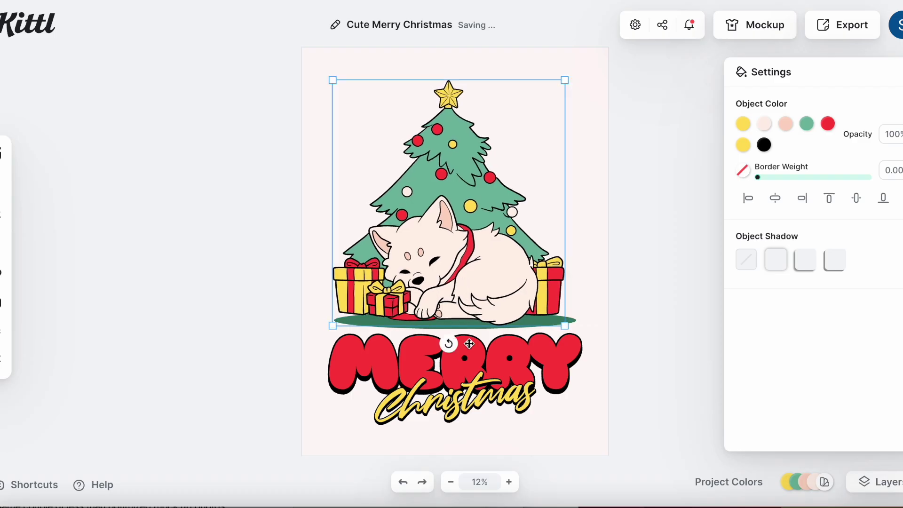
pyautogui.click(459, 373)
# - Nudge MERRY up-right, move Christmas lower, and shift the tree-and-dog illustration down
pyautogui.moveTo(458, 374); pyautogui.dragTo(474, 361)
pyautogui.click(474, 397)
pyautogui.moveTo(474, 398); pyautogui.dragTo(476, 409)
pyautogui.click(490, 329)
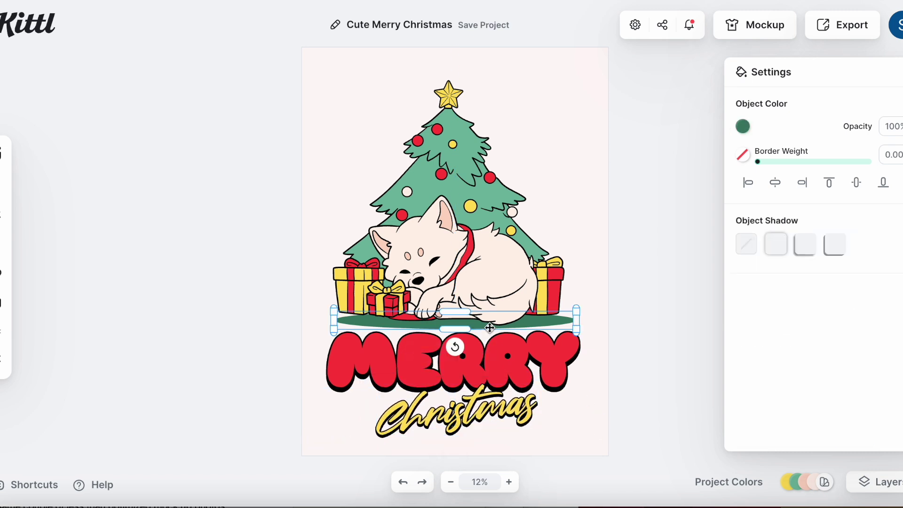
pyautogui.moveTo(485, 248)
pyautogui.mouseDown()
pyautogui.moveTo(471, 239)
pyautogui.moveTo(488, 255)
pyautogui.mouseUp()
# - Change the MERRY headline to HAPPY
pyautogui.click(498, 418)
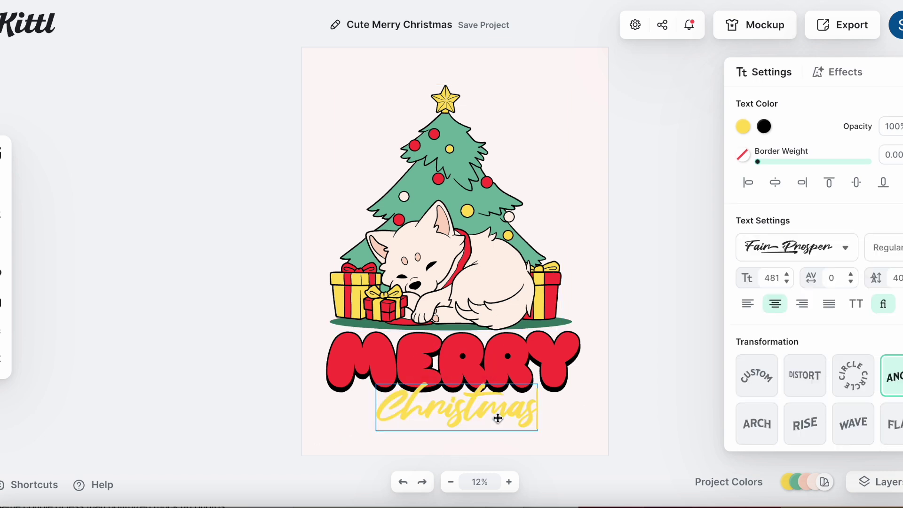
pyautogui.doubleClick(497, 417)
pyautogui.click(506, 376)
pyautogui.click(505, 376)
pyautogui.doubleClick(506, 376)
pyautogui.write('Ha')
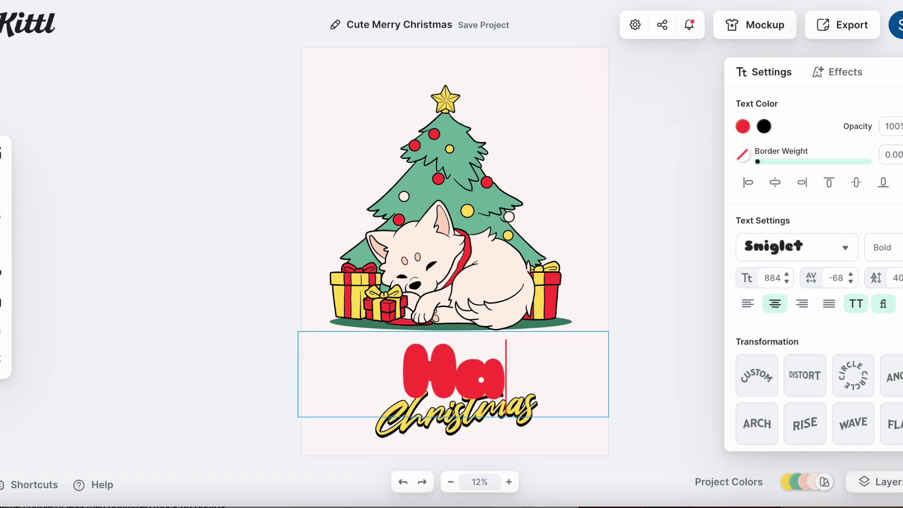
pyautogui.write('ppy')
pyautogui.press('Escape')
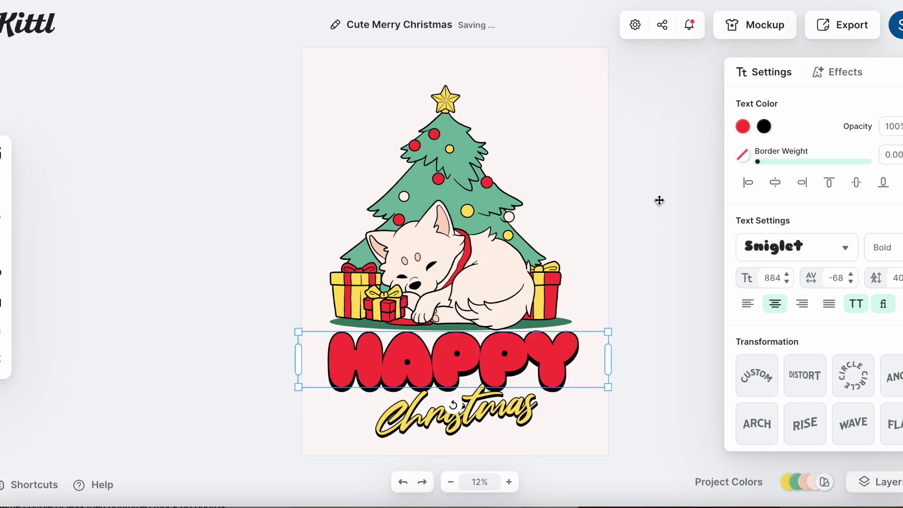
# - Replace the Christmas text with Howl-idays
pyautogui.click(489, 398)
pyautogui.doubleClick(489, 400)
pyautogui.write('Howl-ida')
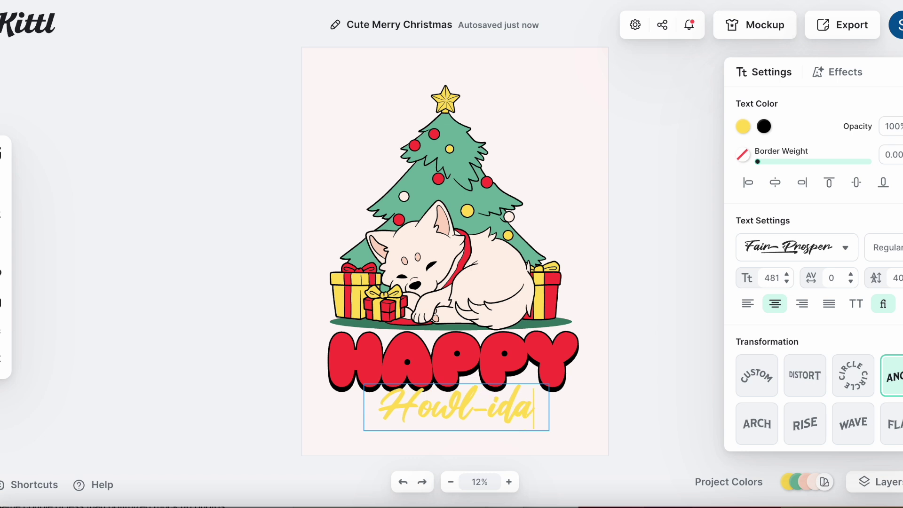
pyautogui.write('ys')
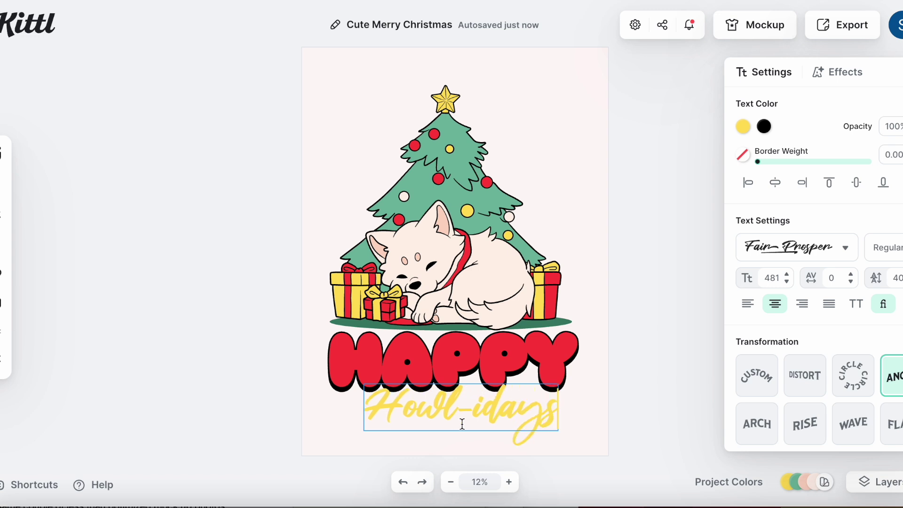
pyautogui.press('Escape')
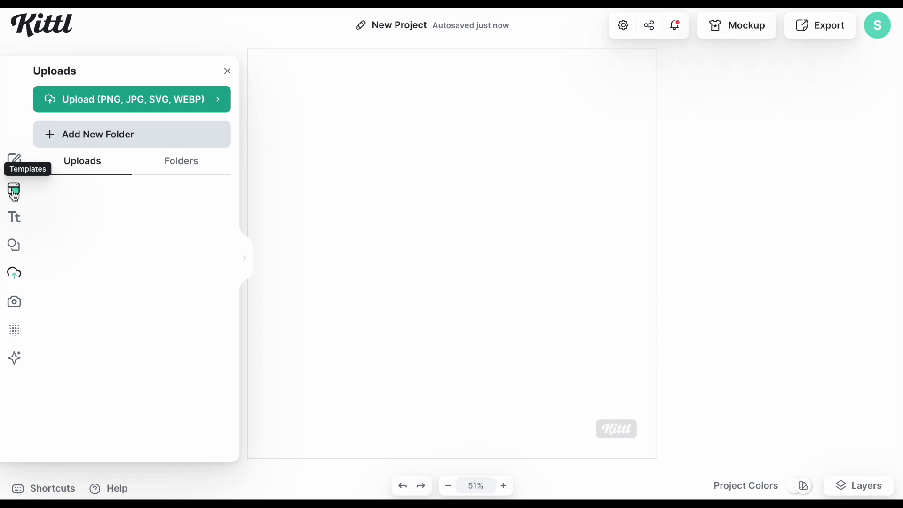
# - Search the T-Shirts templates for 'christmas'
pyautogui.click(14, 194)
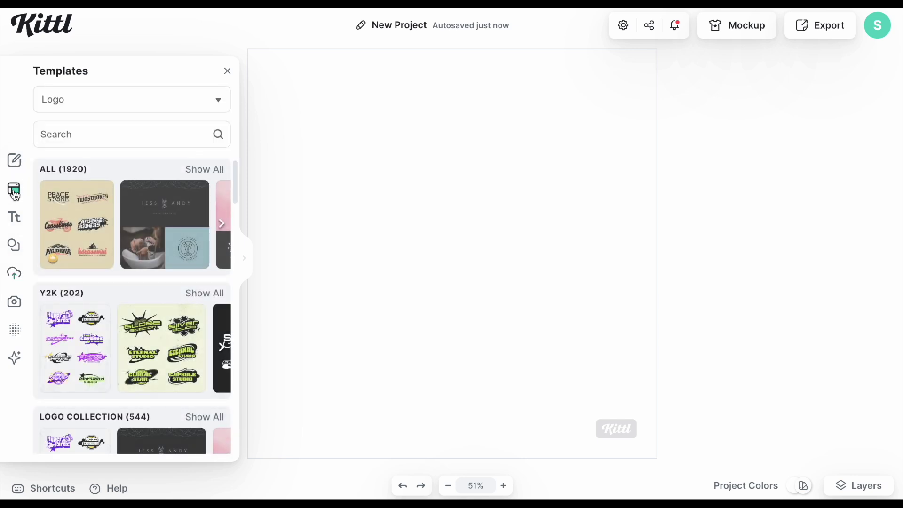
pyautogui.click(219, 102)
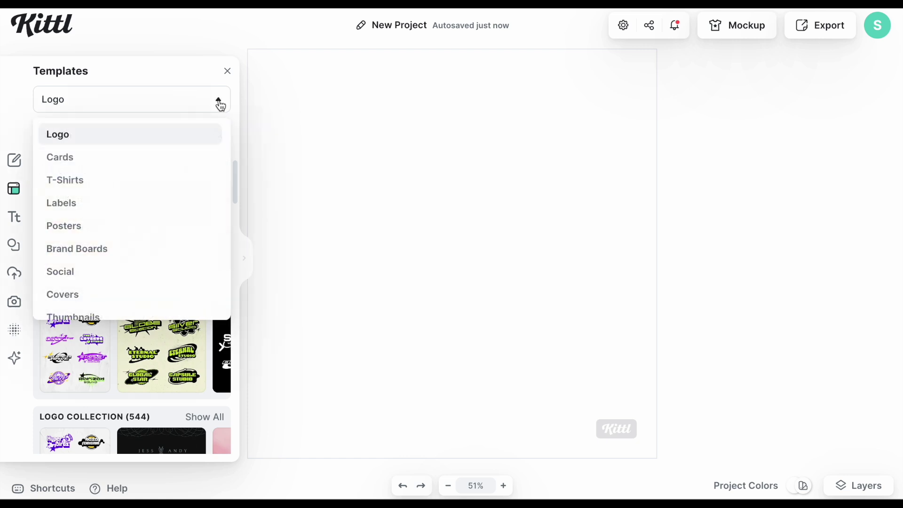
pyautogui.click(92, 190)
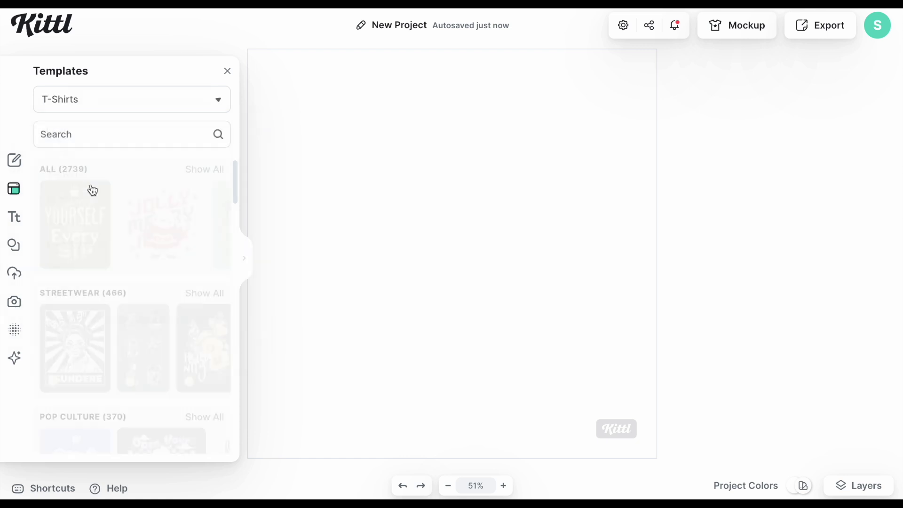
pyautogui.click(95, 135)
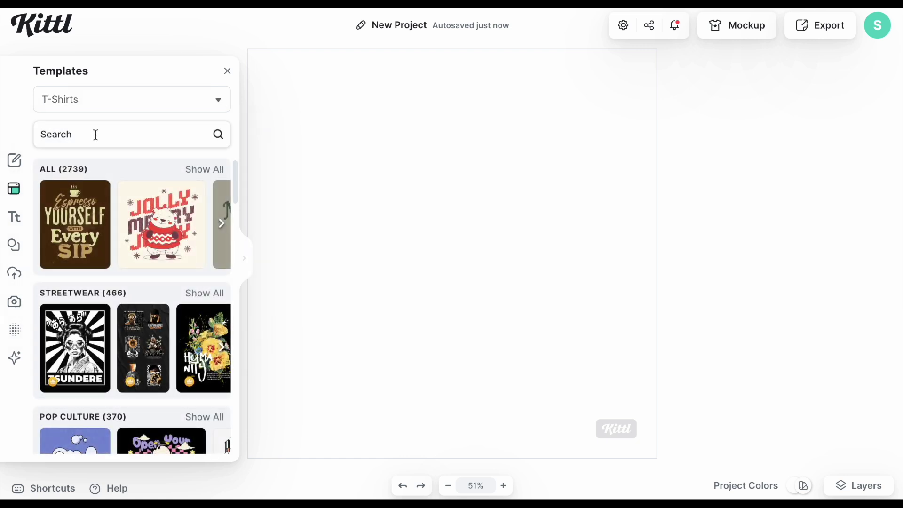
pyautogui.write('christma')
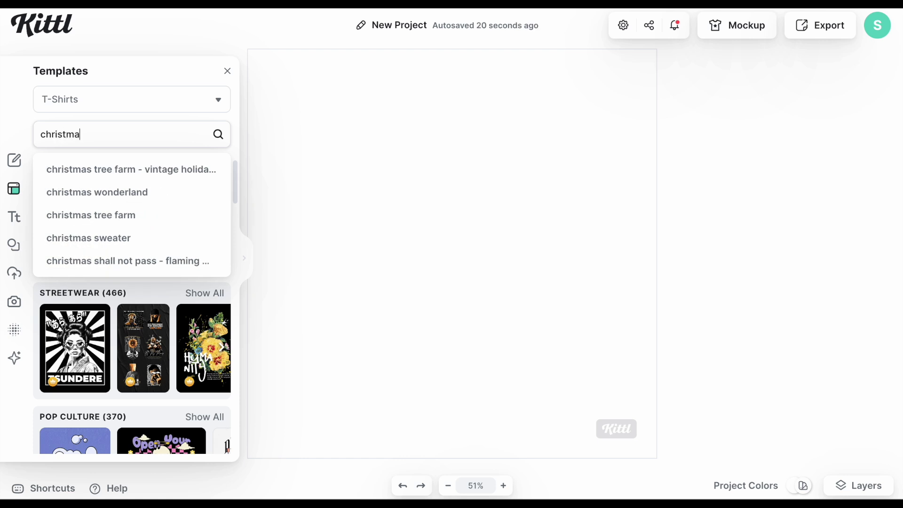
pyautogui.write('s')
pyautogui.press('Return')
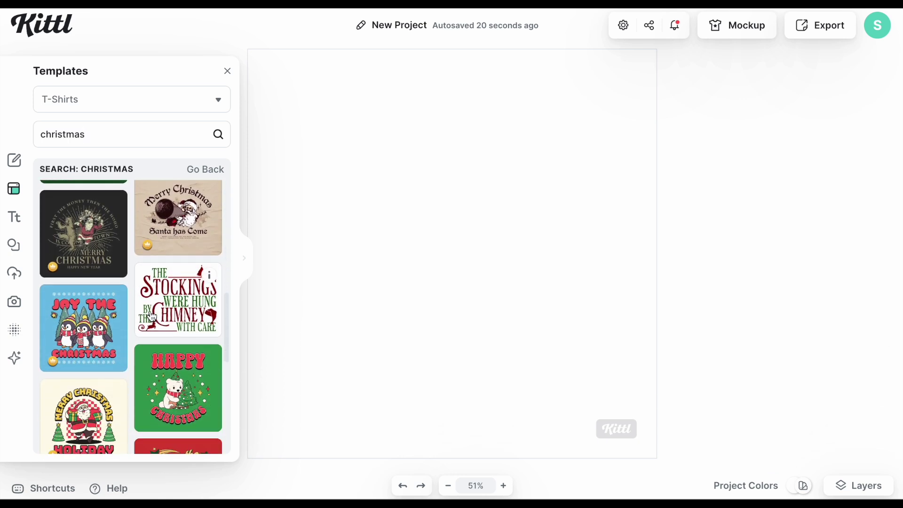
# - Browse the christmas T-shirt results, such as You Better Watch Out and Proud Member
pyautogui.scroll(-10, 152, 316)
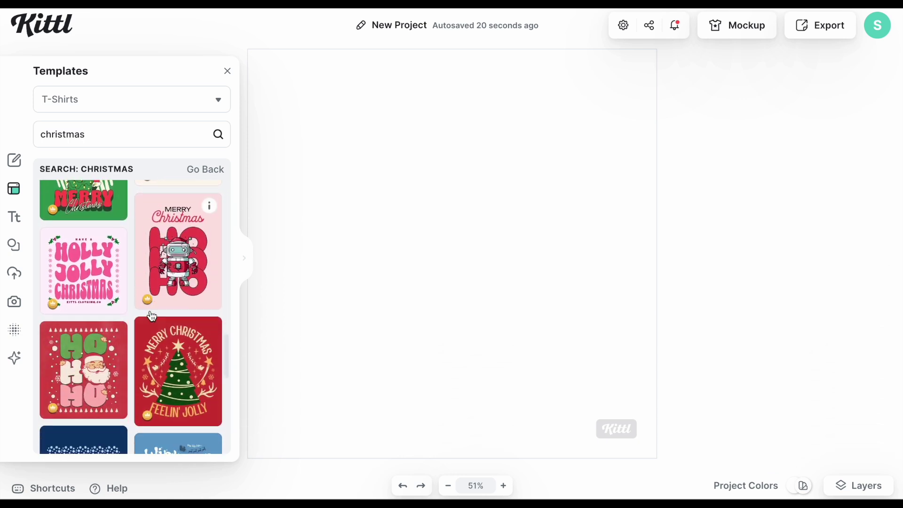
pyautogui.scroll(-7, 151, 316)
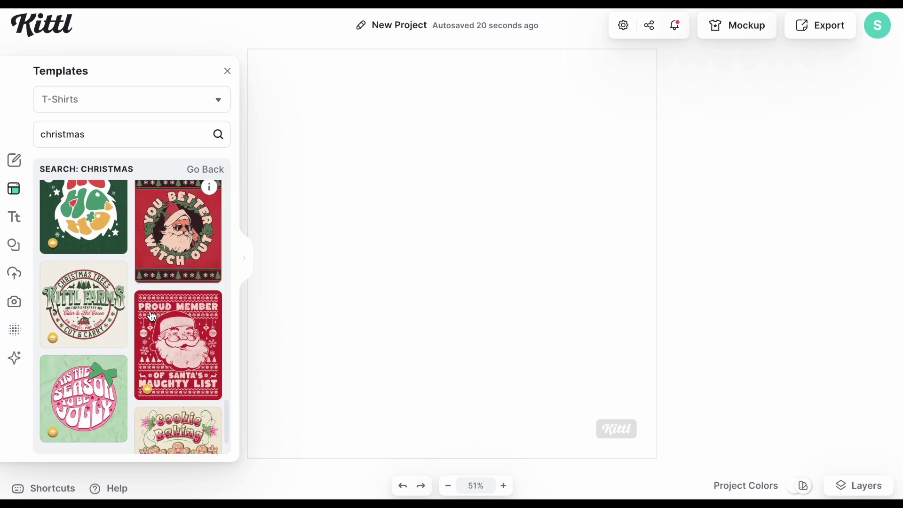
pyautogui.scroll(-8, 152, 316)
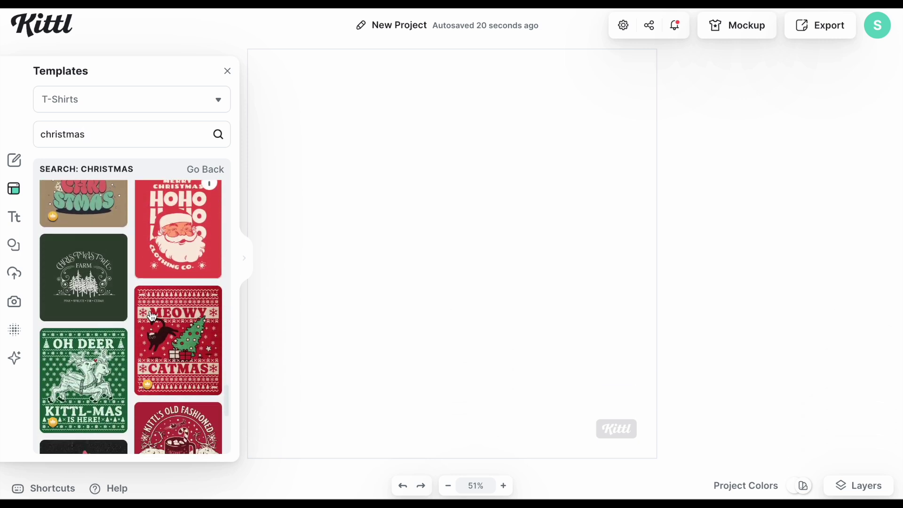
pyautogui.scroll(-4, 151, 316)
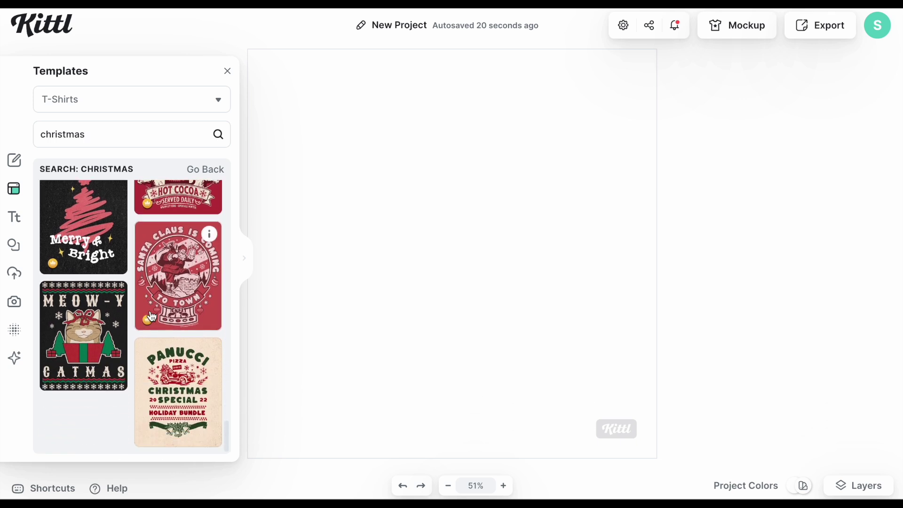
pyautogui.scroll(-6, 151, 317)
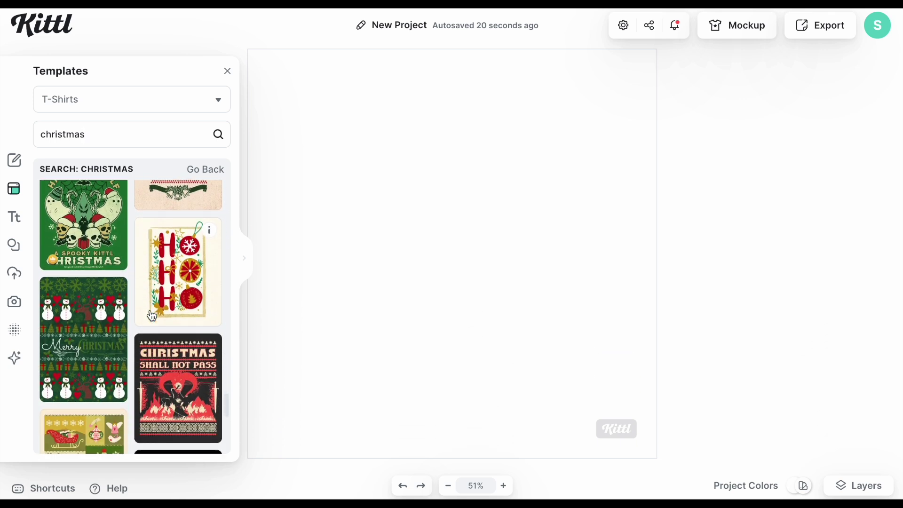
pyautogui.scroll(-5, 152, 316)
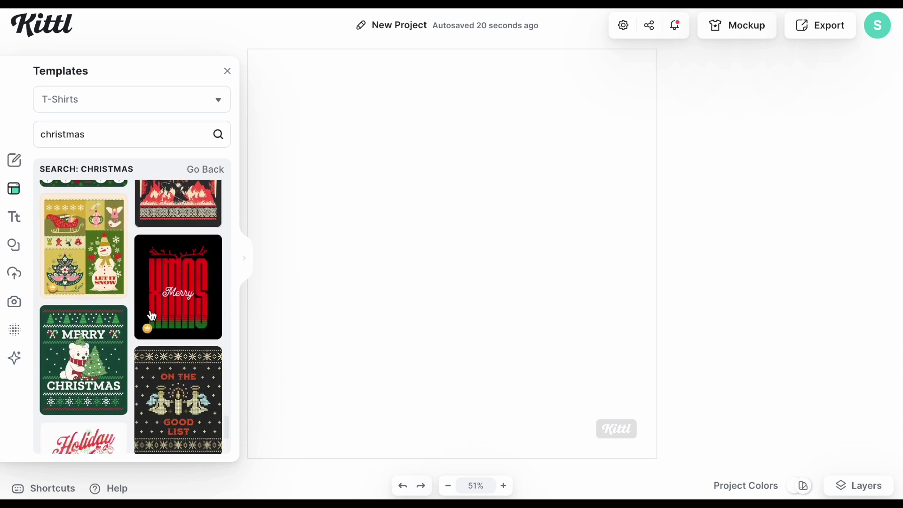
pyautogui.scroll(-5, 151, 316)
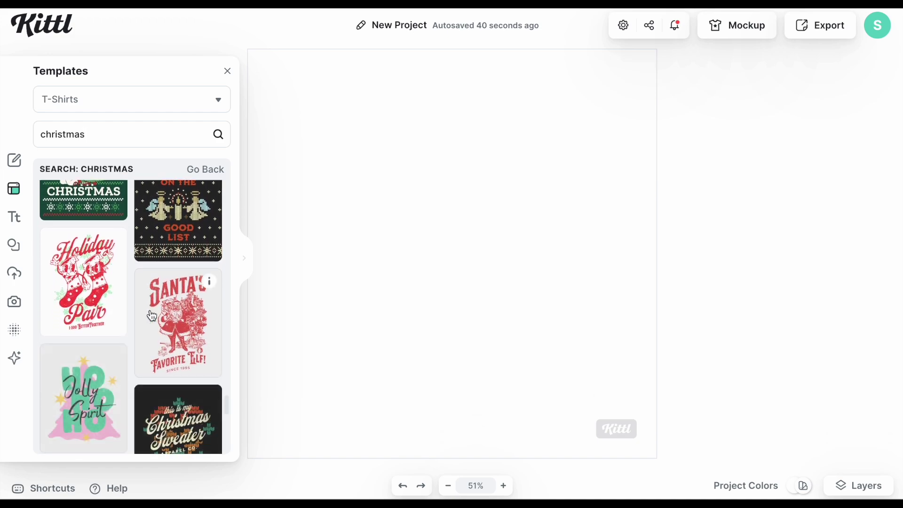
pyautogui.scroll(15, 152, 317)
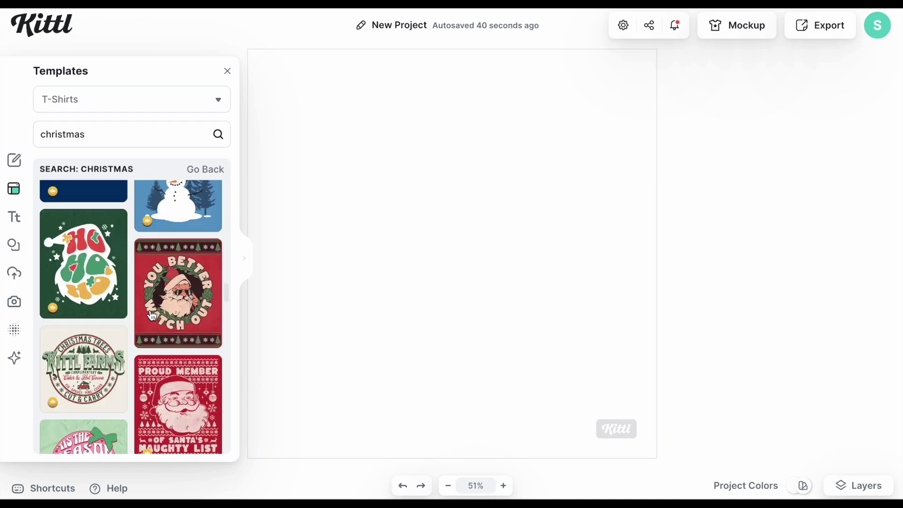
# - Load the Merry Christmas / Let's Get Jolly sweater template and change MERRY to MILLER
pyautogui.click(194, 230)
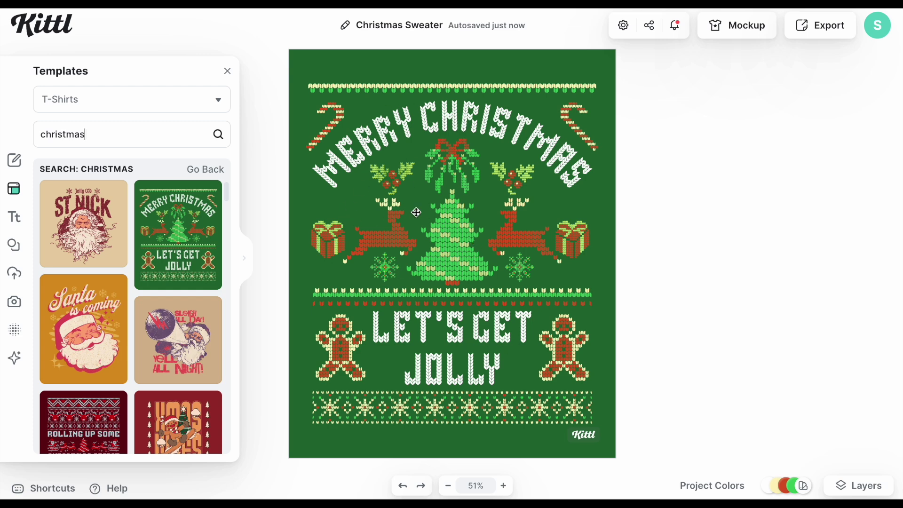
pyautogui.click(359, 149)
pyautogui.doubleClick(414, 126)
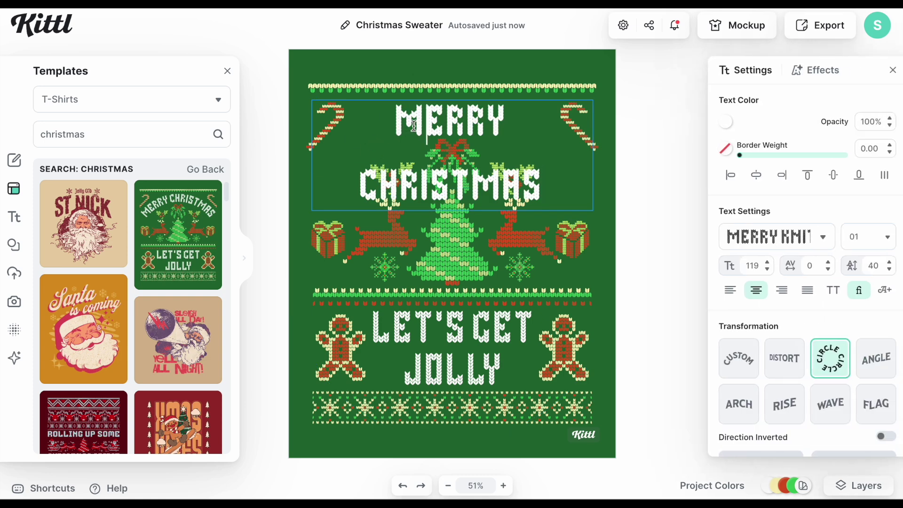
pyautogui.moveTo(505, 111); pyautogui.dragTo(405, 109)
pyautogui.write('MILLER')
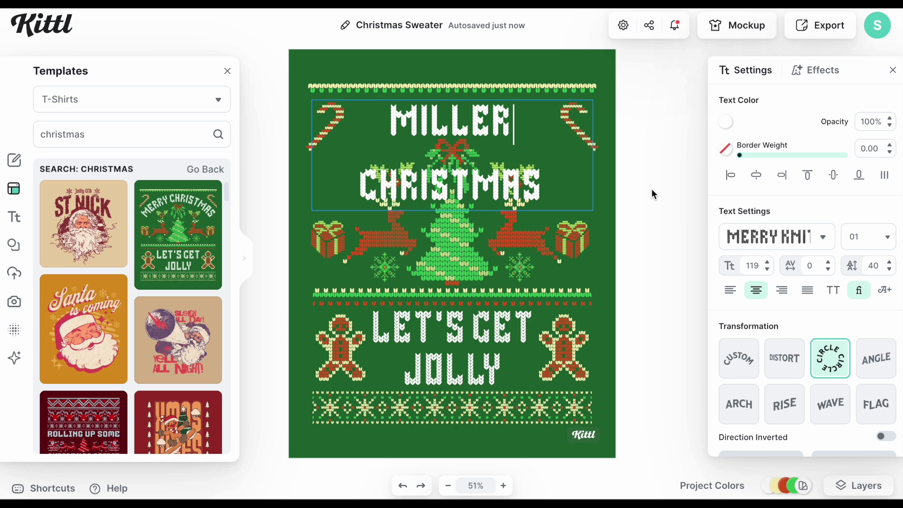
pyautogui.press('Escape')
# - Replace LET'S GET JOLLY with 2023 and enlarge it
pyautogui.doubleClick(474, 342)
pyautogui.moveTo(497, 364); pyautogui.dragTo(370, 326)
pyautogui.write('2023')
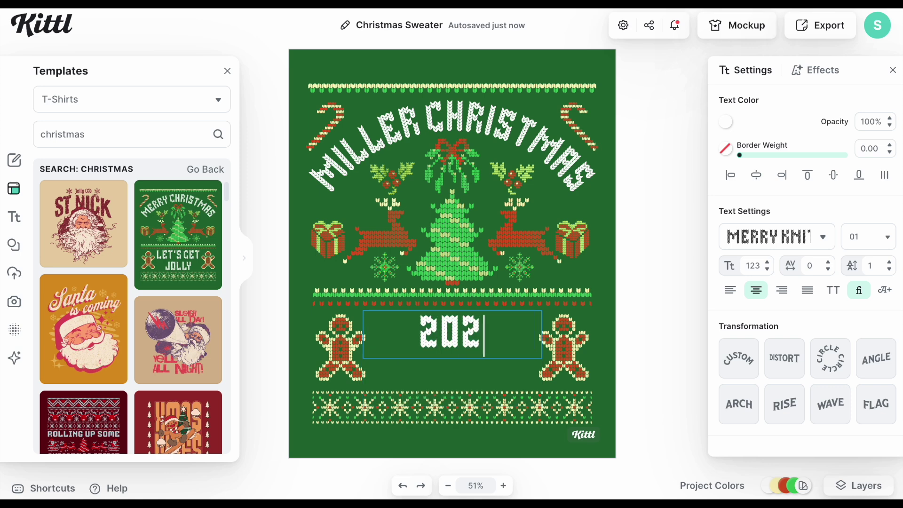
pyautogui.press('Escape')
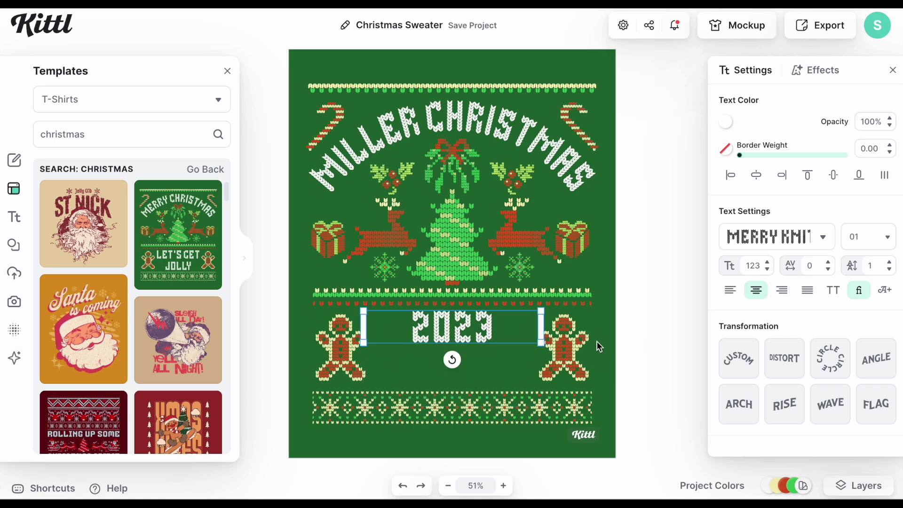
pyautogui.doubleClick(471, 334)
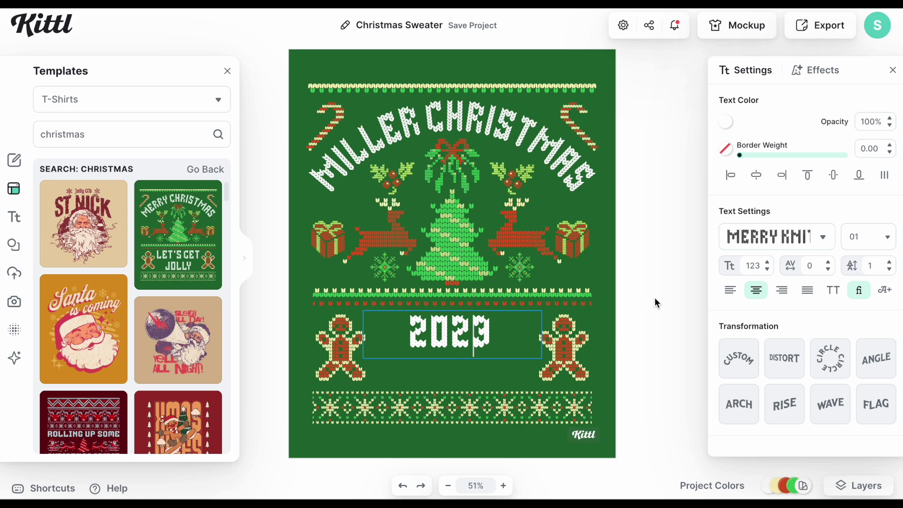
pyautogui.press('Escape')
pyautogui.moveTo(541, 342); pyautogui.dragTo(607, 405)
# - Reposition the gingerbread men and nudge 2023 into place between them
pyautogui.moveTo(543, 351); pyautogui.dragTo(445, 351)
pyautogui.click(500, 331)
pyautogui.hotkey('shift', 'Down')
pyautogui.hotkey('shift', 'Down')
pyautogui.hotkey('shift', 'Down')
pyautogui.hotkey('shift', 'Down')
pyautogui.hotkey('shift', 'Down')
pyautogui.hotkey('shift', 'Down')
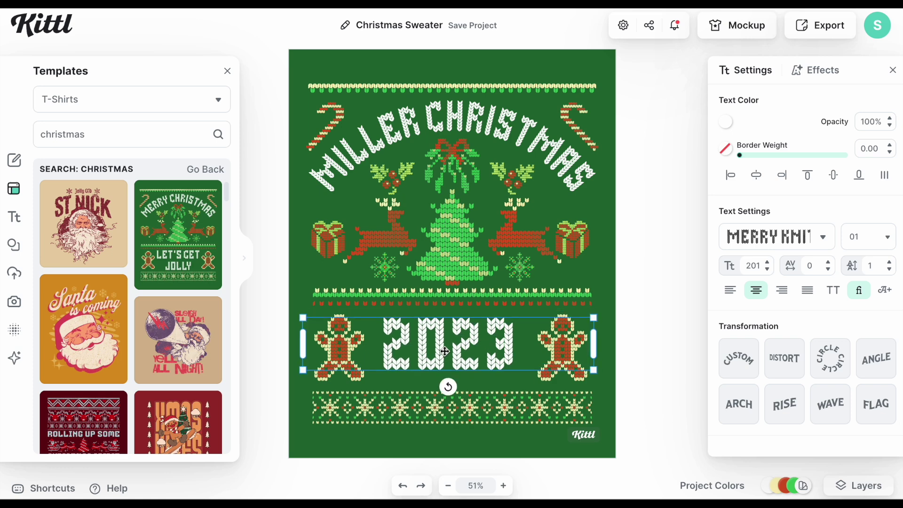
pyautogui.hotkey('shift', 'Up')
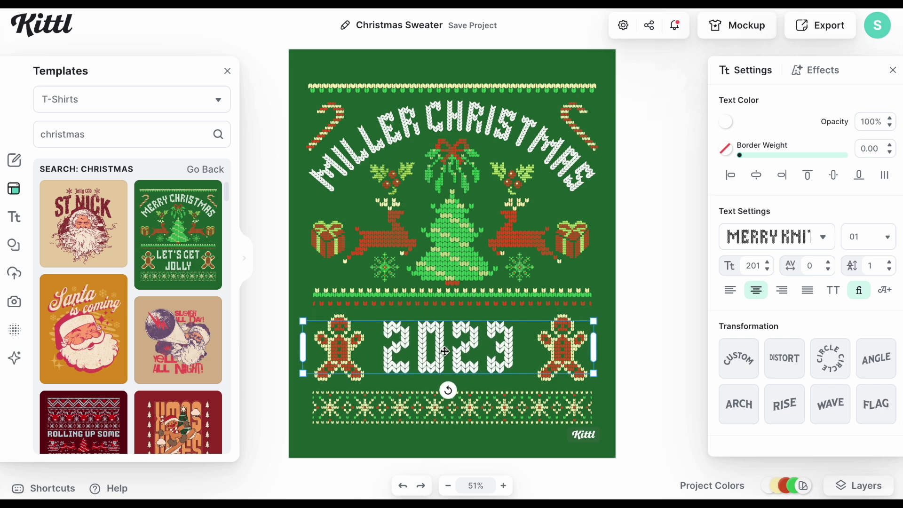
pyautogui.click(655, 302)
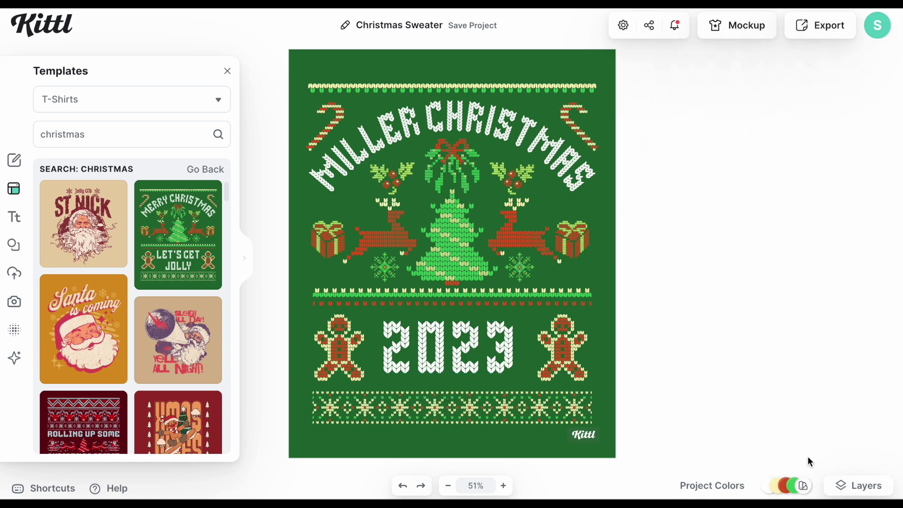
# - Set the Background layer's opacity to 0% and try removing the Kittl watermark
pyautogui.press('l')
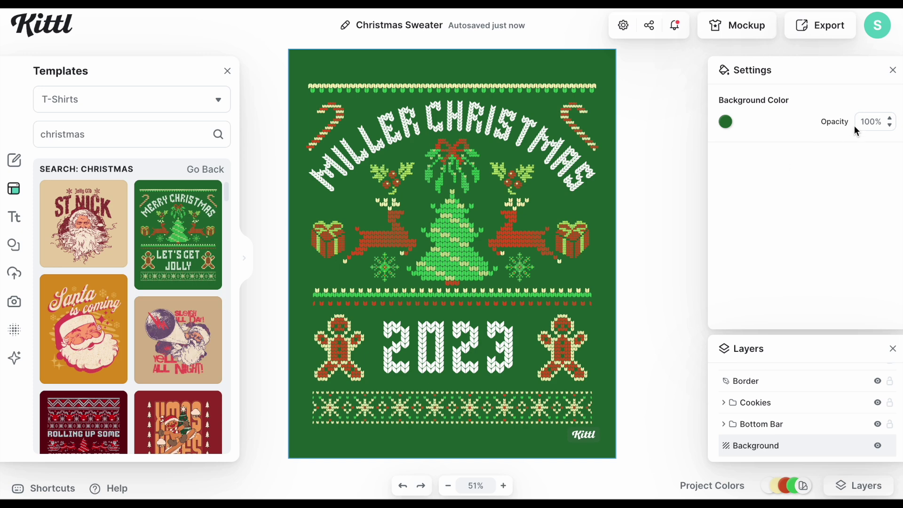
pyautogui.click(883, 126)
pyautogui.click(855, 123)
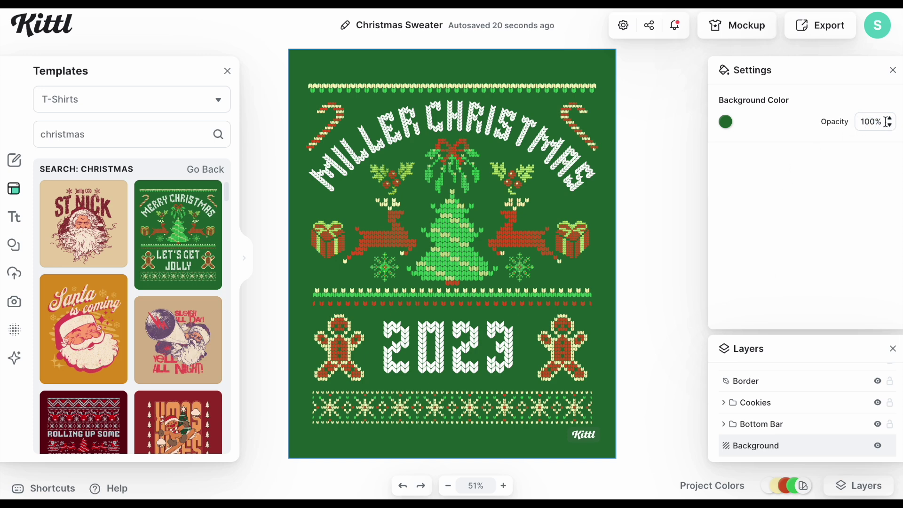
pyautogui.moveTo(882, 122); pyautogui.dragTo(838, 125)
pyautogui.write('0')
pyautogui.press('Return')
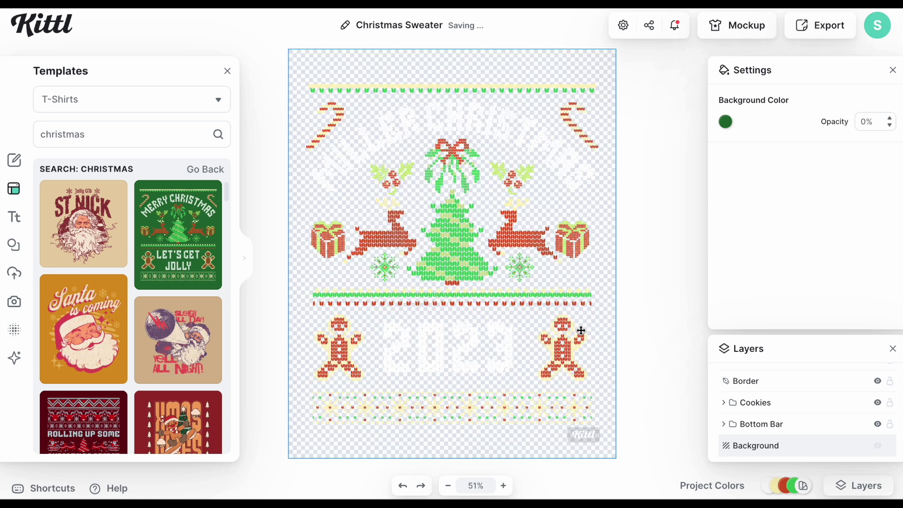
pyautogui.click(655, 369)
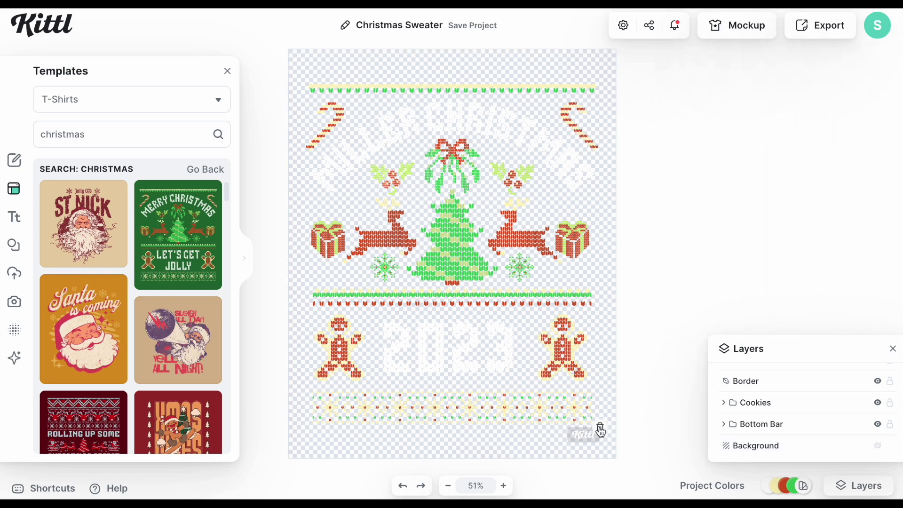
pyautogui.click(600, 430)
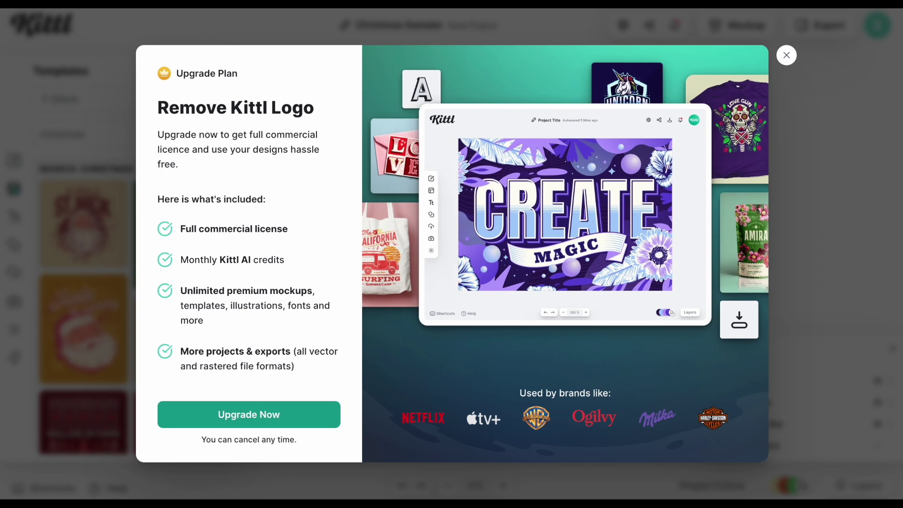
# - Dismiss the upgrade offer and follow the bit.ly Kittl link in the YouTube description
pyautogui.click(786, 55)
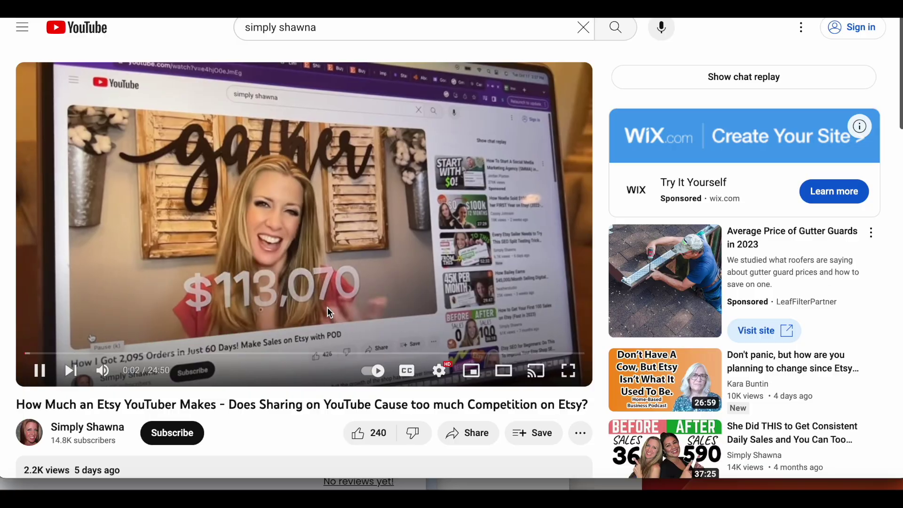
pyautogui.scroll(-3, 329, 312)
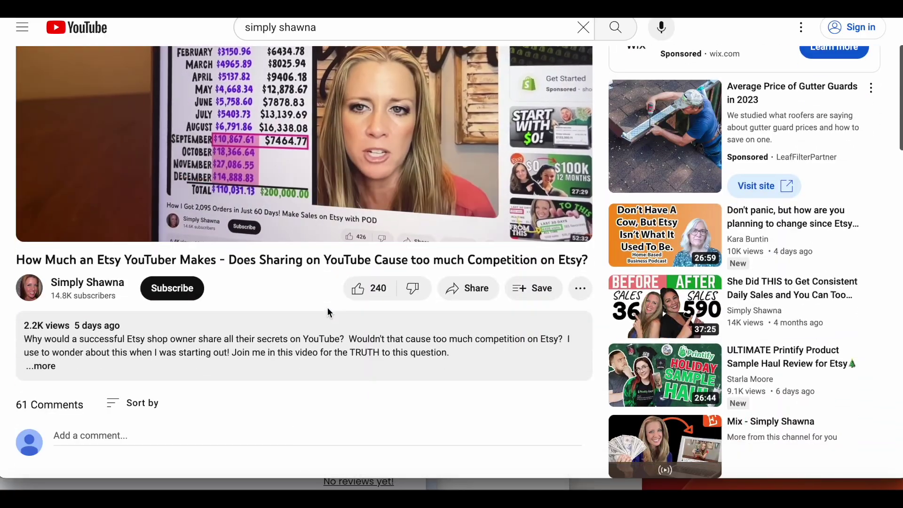
pyautogui.click(330, 315)
pyautogui.scroll(-2, 427, 265)
pyautogui.scroll(-4, 400, 338)
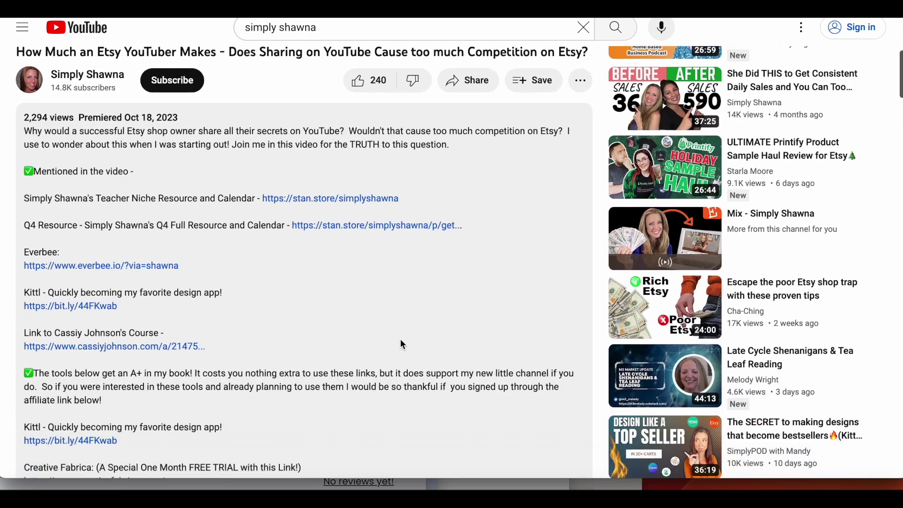
pyautogui.click(103, 219)
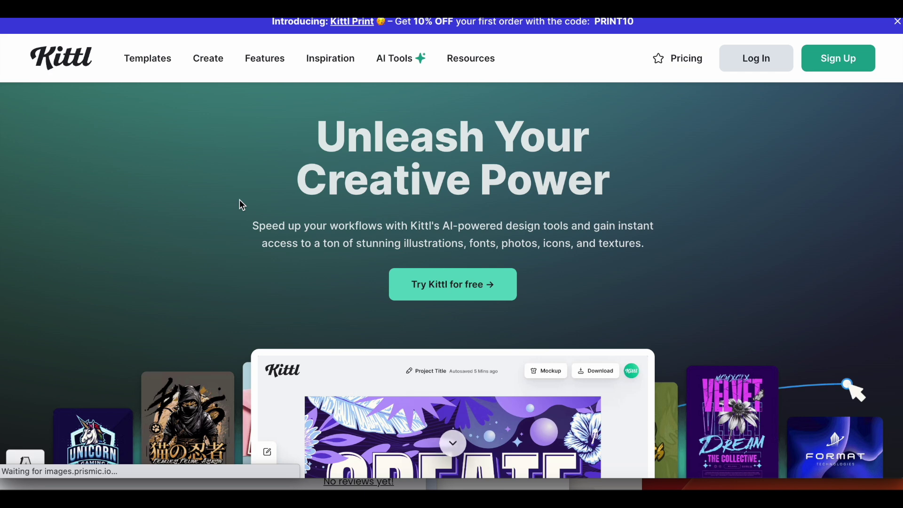
# - Sign up from the Kittl homepage to start the Expert plan checkout
pyautogui.click(829, 57)
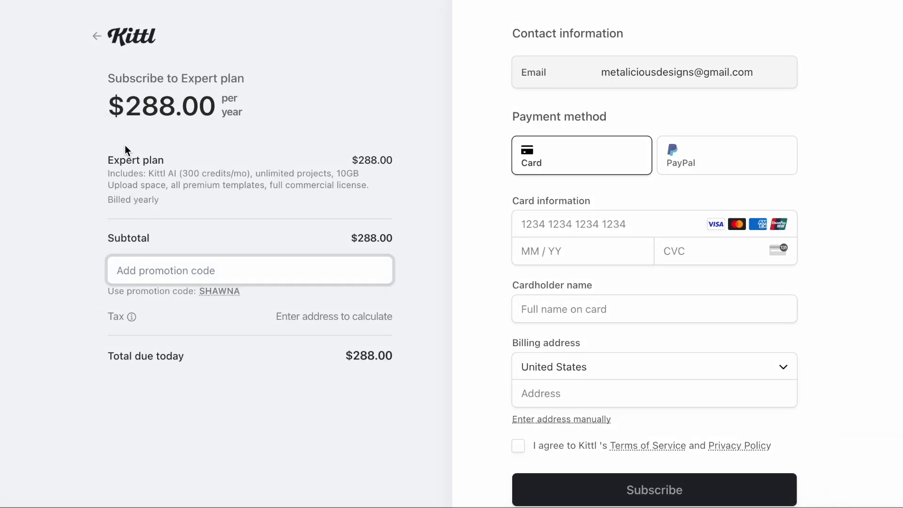
# - Enter the SHAWNA promotion code and apply it to the order
pyautogui.write('SHAWNA')
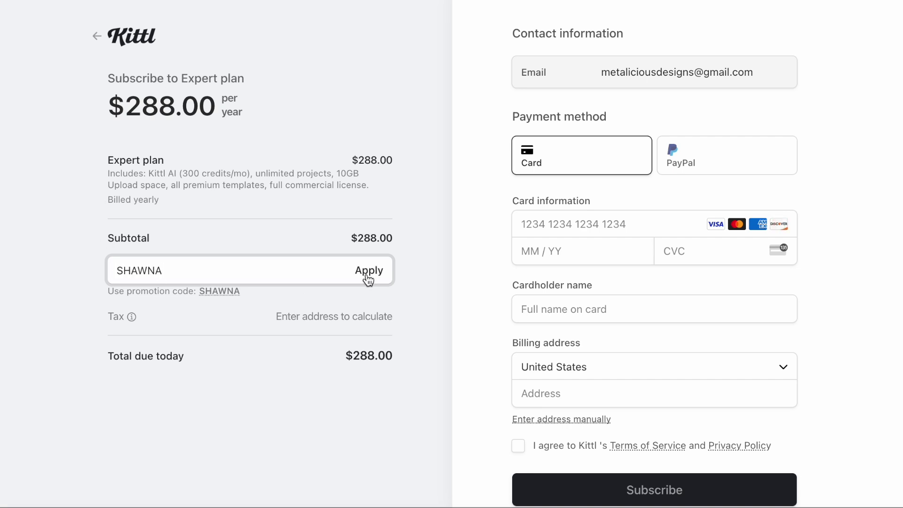
pyautogui.click(367, 277)
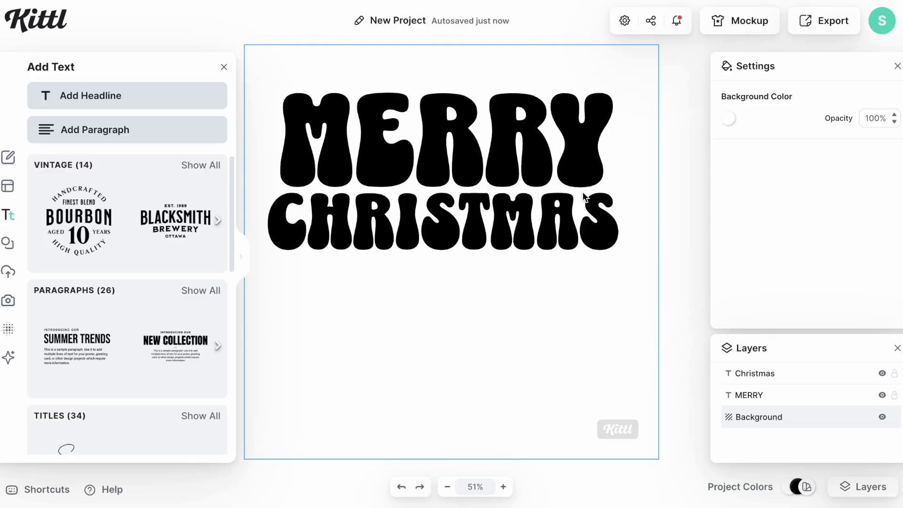
# - Apply Distort to MERRY and bend its top into an uneven arch with a taller Y
pyautogui.click(555, 155)
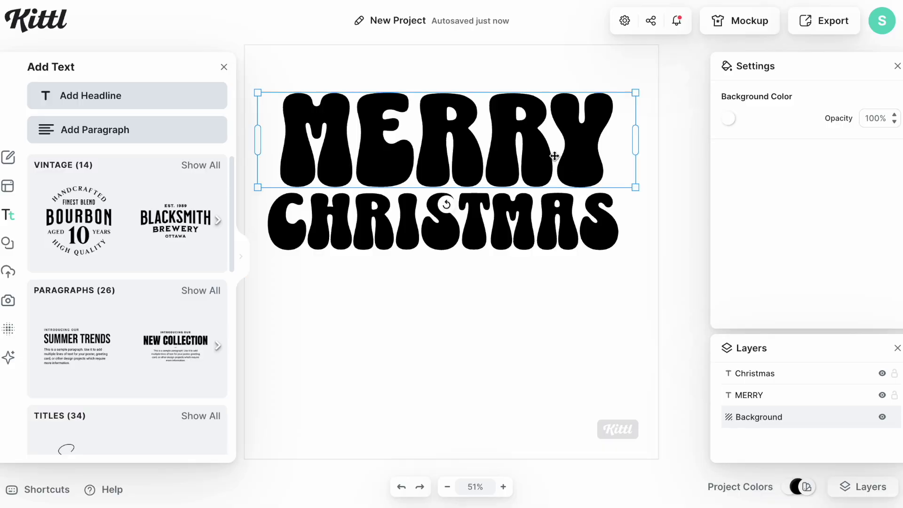
pyautogui.doubleClick(554, 156)
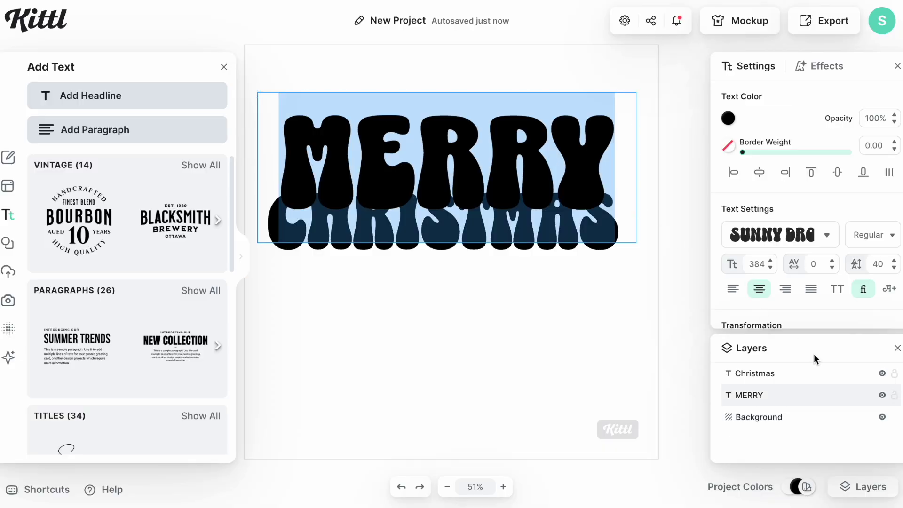
pyautogui.scroll(-3, 804, 321)
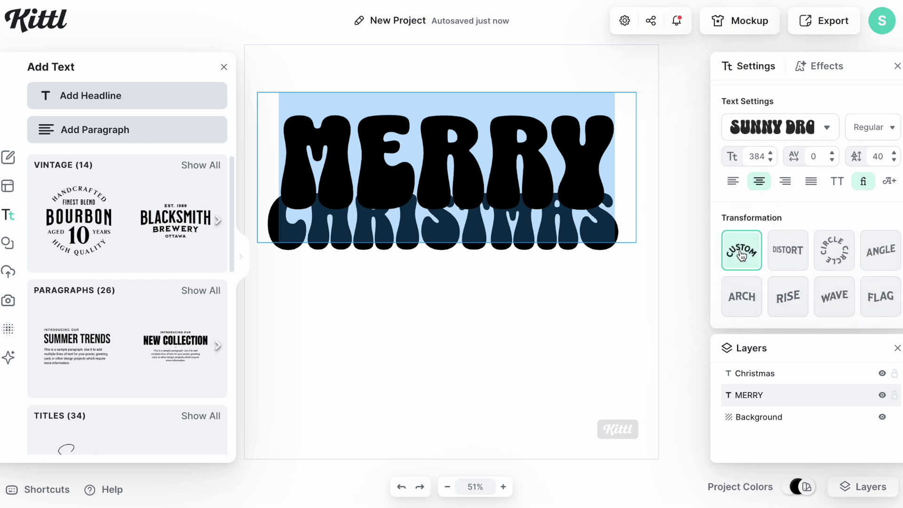
pyautogui.click(789, 260)
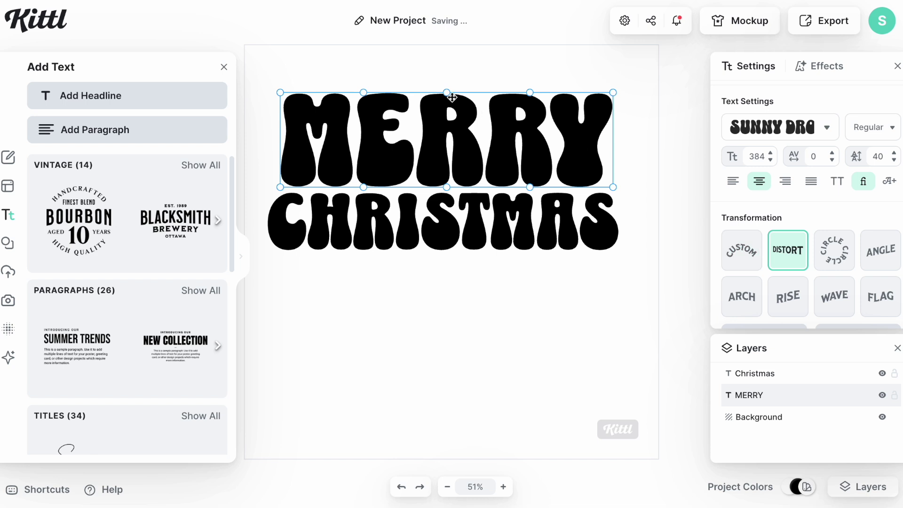
pyautogui.moveTo(446, 93); pyautogui.dragTo(433, 53)
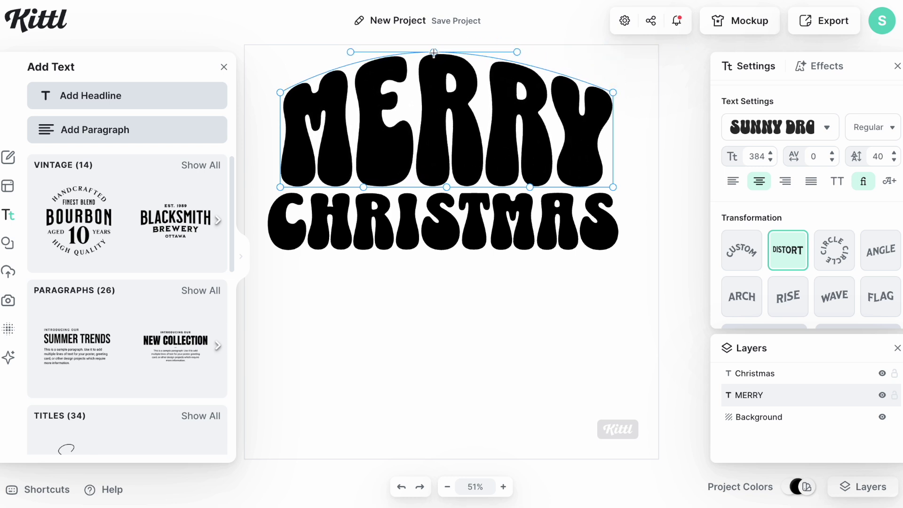
pyautogui.moveTo(350, 51); pyautogui.dragTo(373, 89)
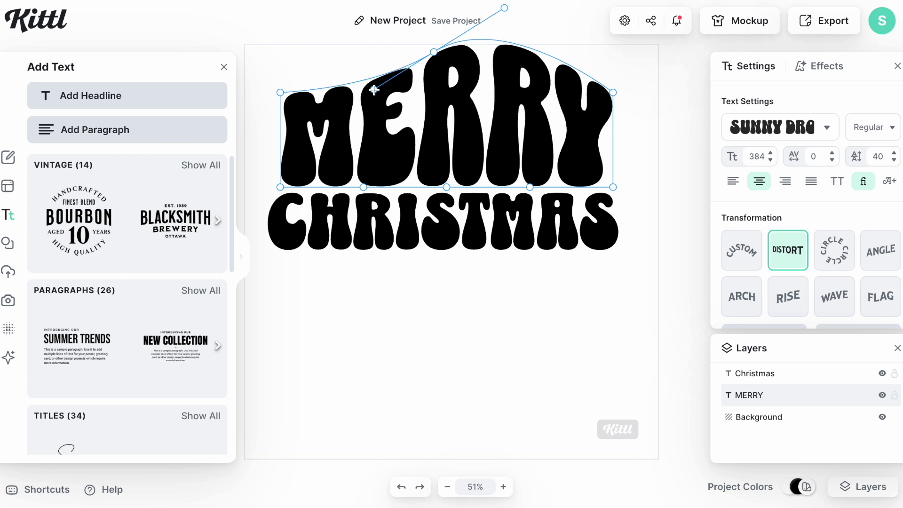
pyautogui.moveTo(432, 61); pyautogui.dragTo(426, 66)
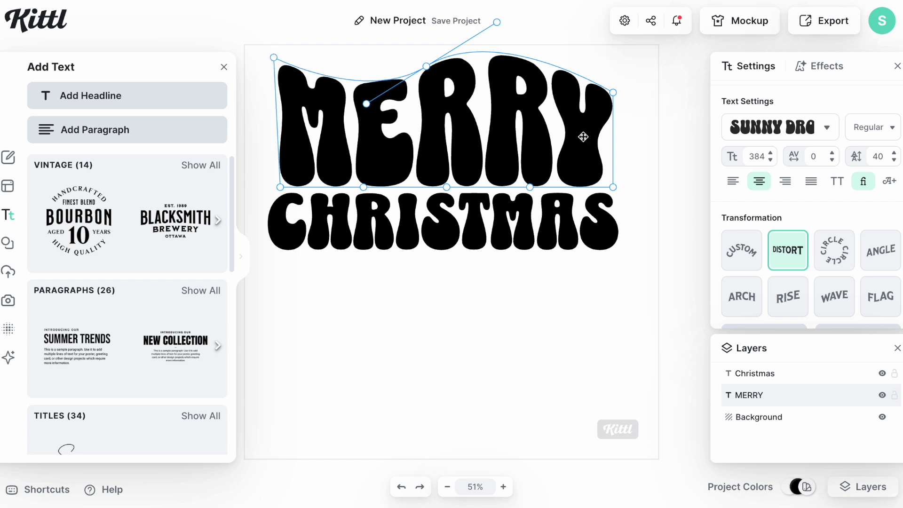
pyautogui.moveTo(616, 93); pyautogui.dragTo(616, 79)
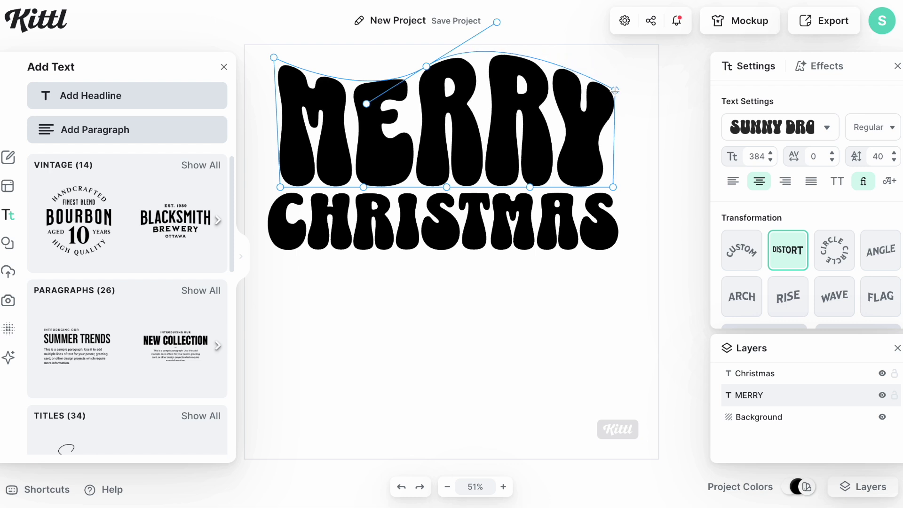
# - Curve MERRY's bottom edge upward, then apply Distort to CHRISTMAS
pyautogui.moveTo(447, 187); pyautogui.dragTo(447, 163)
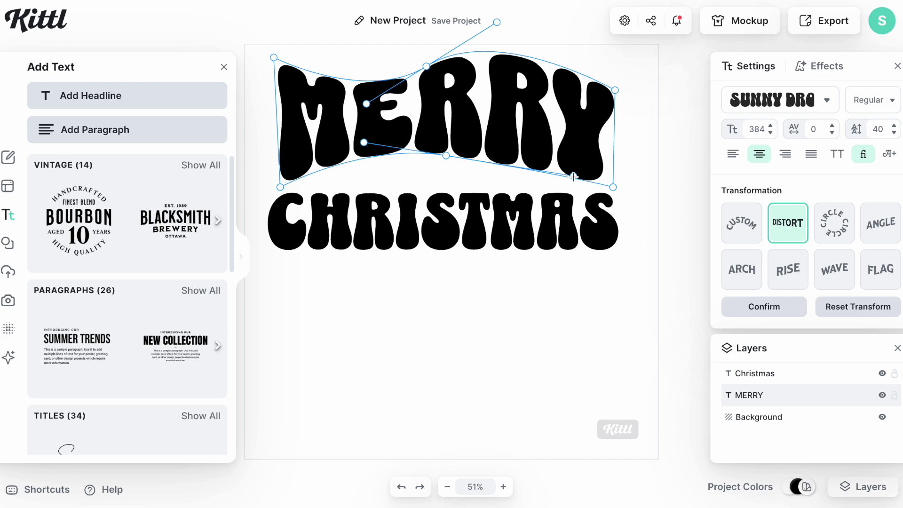
pyautogui.moveTo(611, 227); pyautogui.dragTo(598, 214)
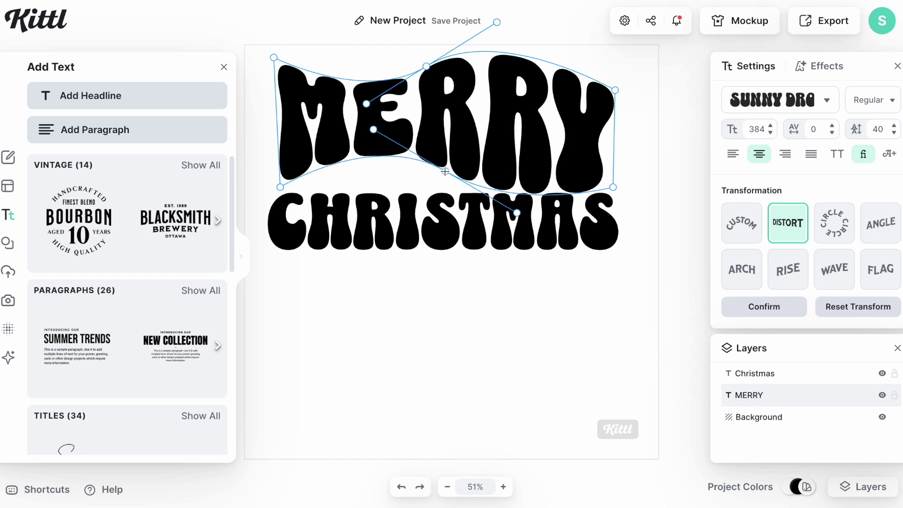
pyautogui.click(435, 229)
pyautogui.click(787, 250)
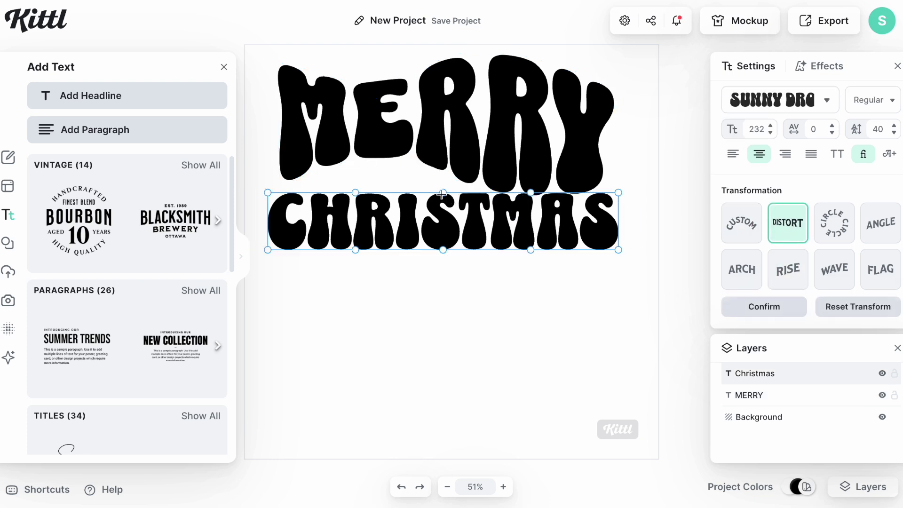
# - Curve the top edge of CHRISTMAS into a wave that follows MERRY's wavy bottom
pyautogui.moveTo(442, 193)
pyautogui.mouseDown()
pyautogui.moveTo(379, 158)
pyautogui.moveTo(423, 187)
pyautogui.moveTo(457, 187)
pyautogui.mouseUp()
pyautogui.moveTo(522, 135); pyautogui.dragTo(367, 161)
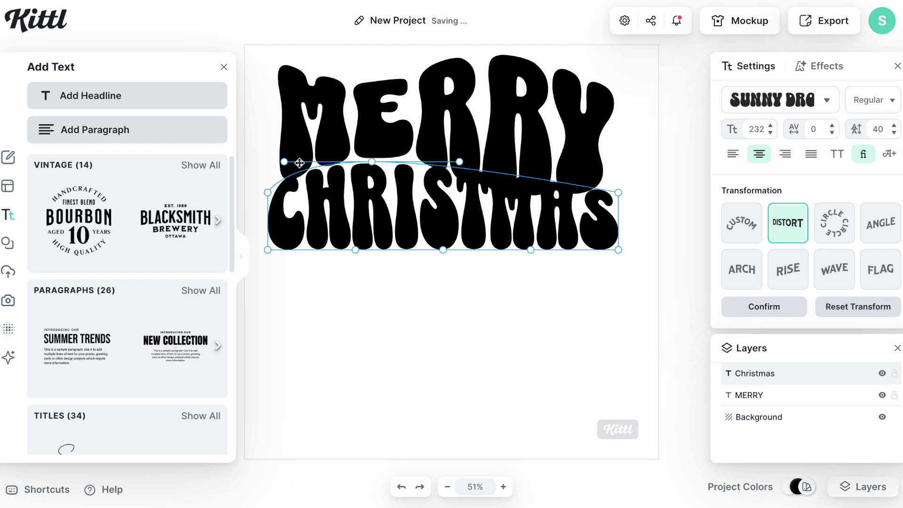
pyautogui.moveTo(282, 160)
pyautogui.mouseDown()
pyautogui.moveTo(249, 99)
pyautogui.moveTo(284, 157)
pyautogui.mouseUp()
pyautogui.moveTo(371, 161); pyautogui.dragTo(372, 168)
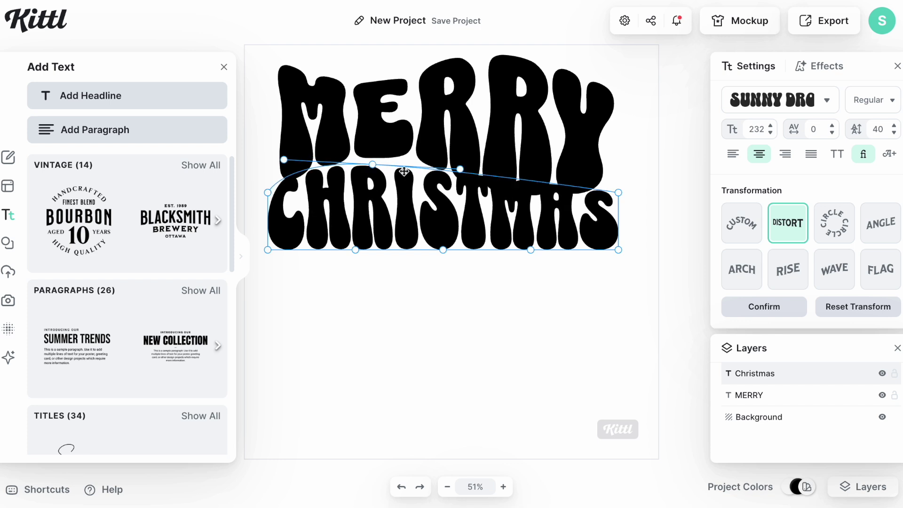
pyautogui.moveTo(372, 165); pyautogui.dragTo(377, 158)
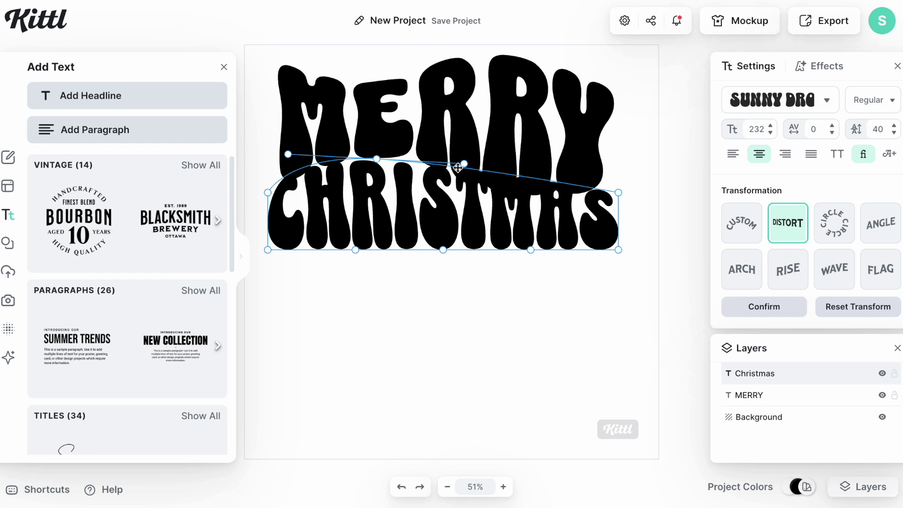
pyautogui.moveTo(436, 162); pyautogui.dragTo(407, 158)
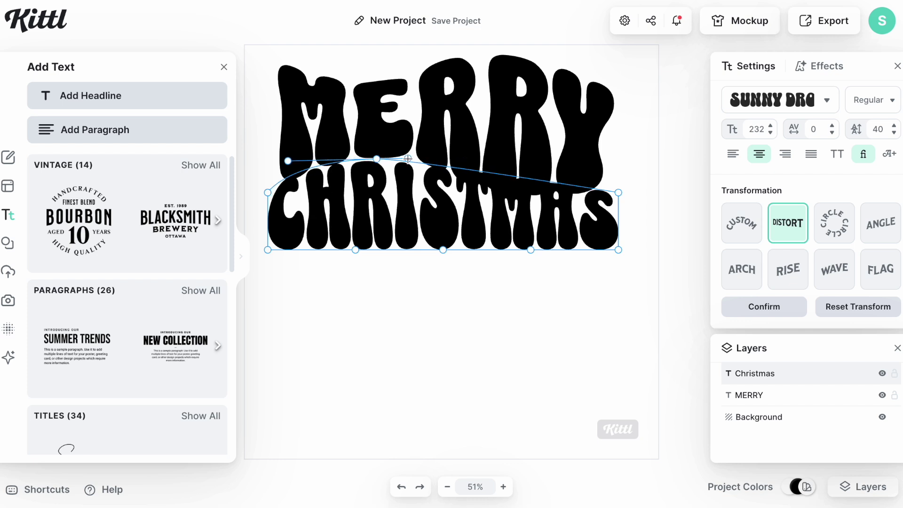
pyautogui.moveTo(320, 163); pyautogui.dragTo(338, 166)
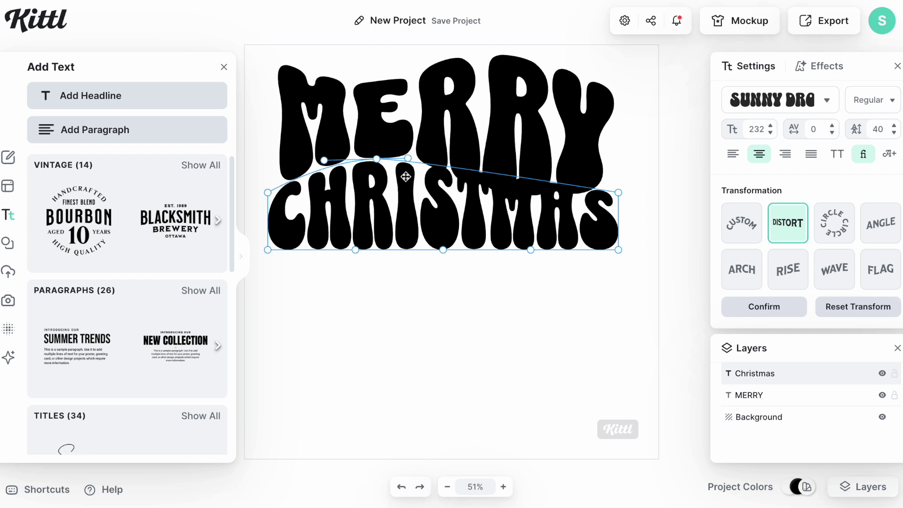
pyautogui.moveTo(407, 163); pyautogui.dragTo(406, 164)
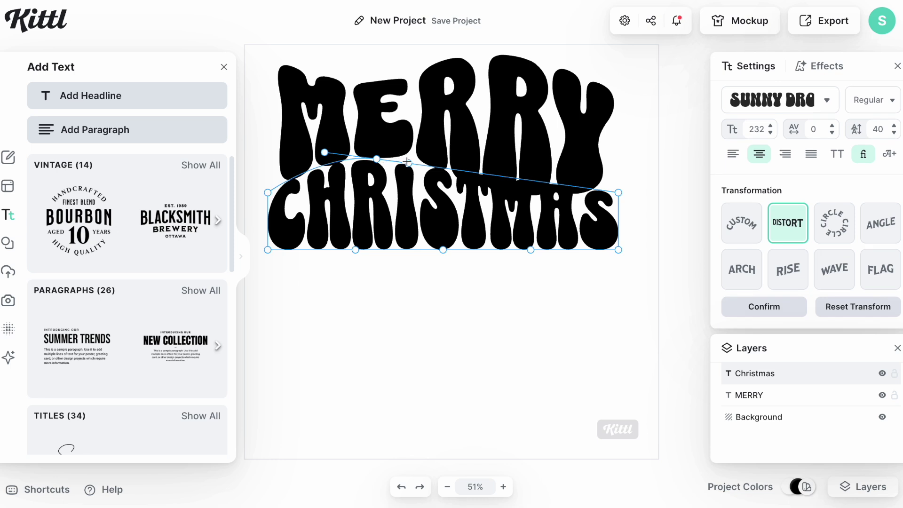
pyautogui.moveTo(407, 164); pyautogui.dragTo(527, 218)
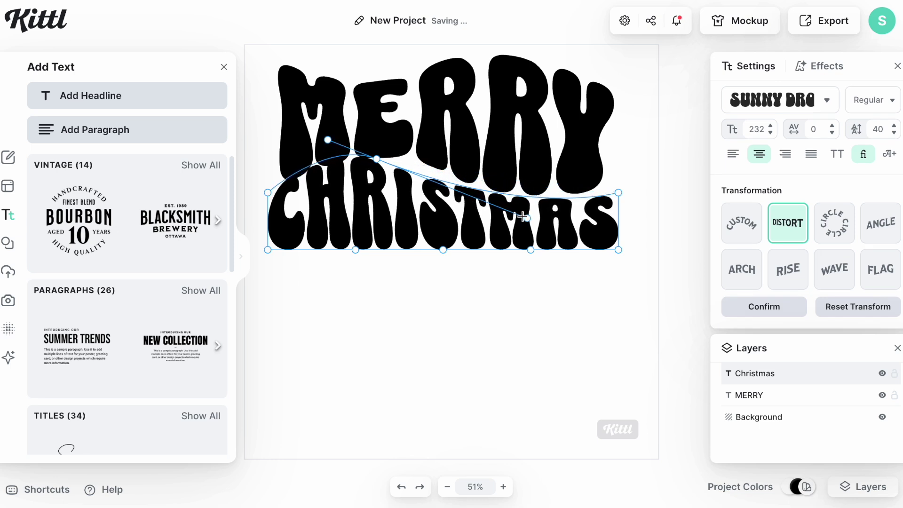
pyautogui.moveTo(377, 159); pyautogui.dragTo(412, 166)
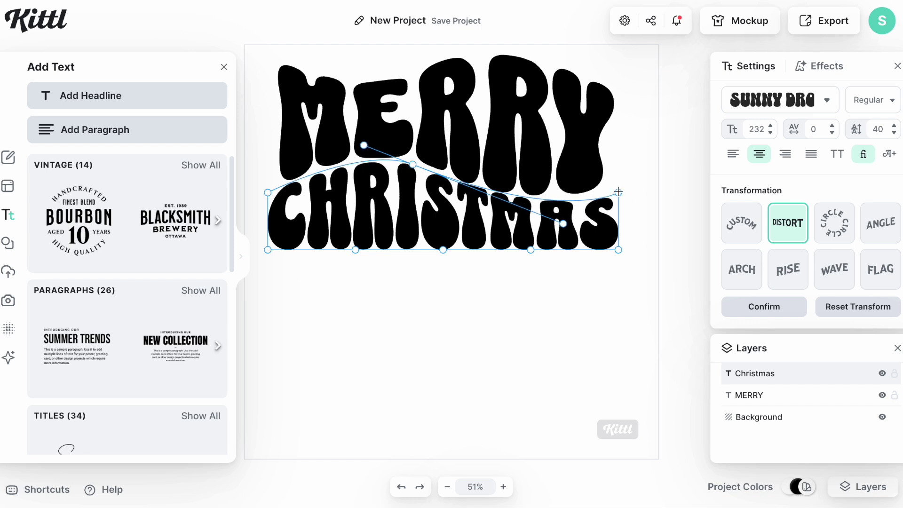
# - Pull CHRISTMAS's right end inward and wave its bottom edge to match
pyautogui.moveTo(618, 192); pyautogui.dragTo(604, 189)
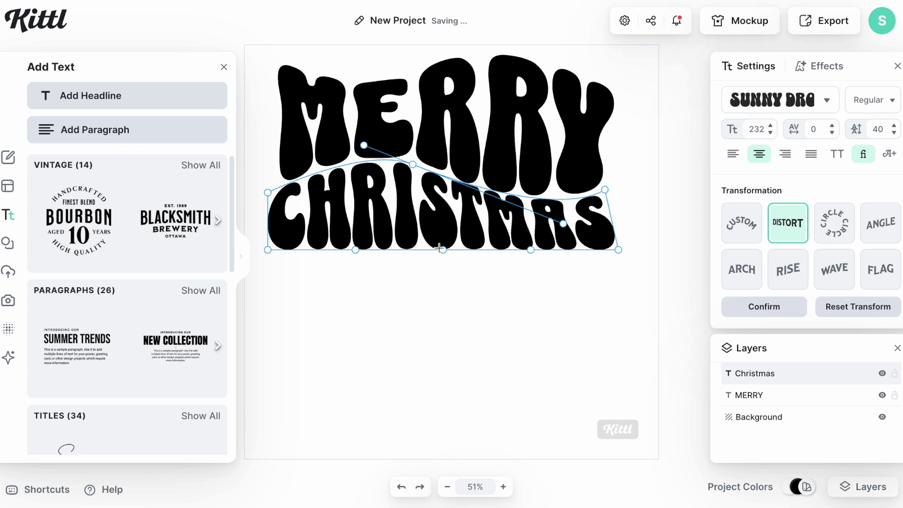
pyautogui.moveTo(442, 250); pyautogui.dragTo(430, 236)
pyautogui.moveTo(343, 235); pyautogui.dragTo(343, 262)
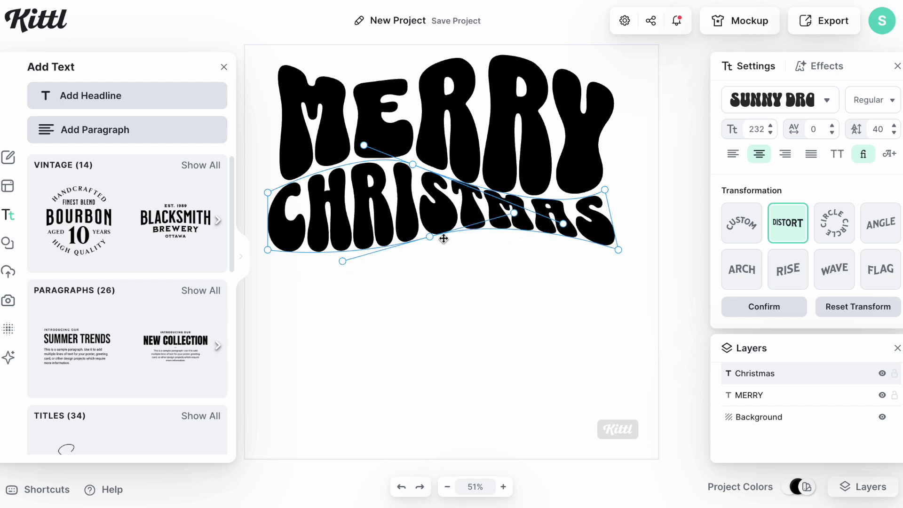